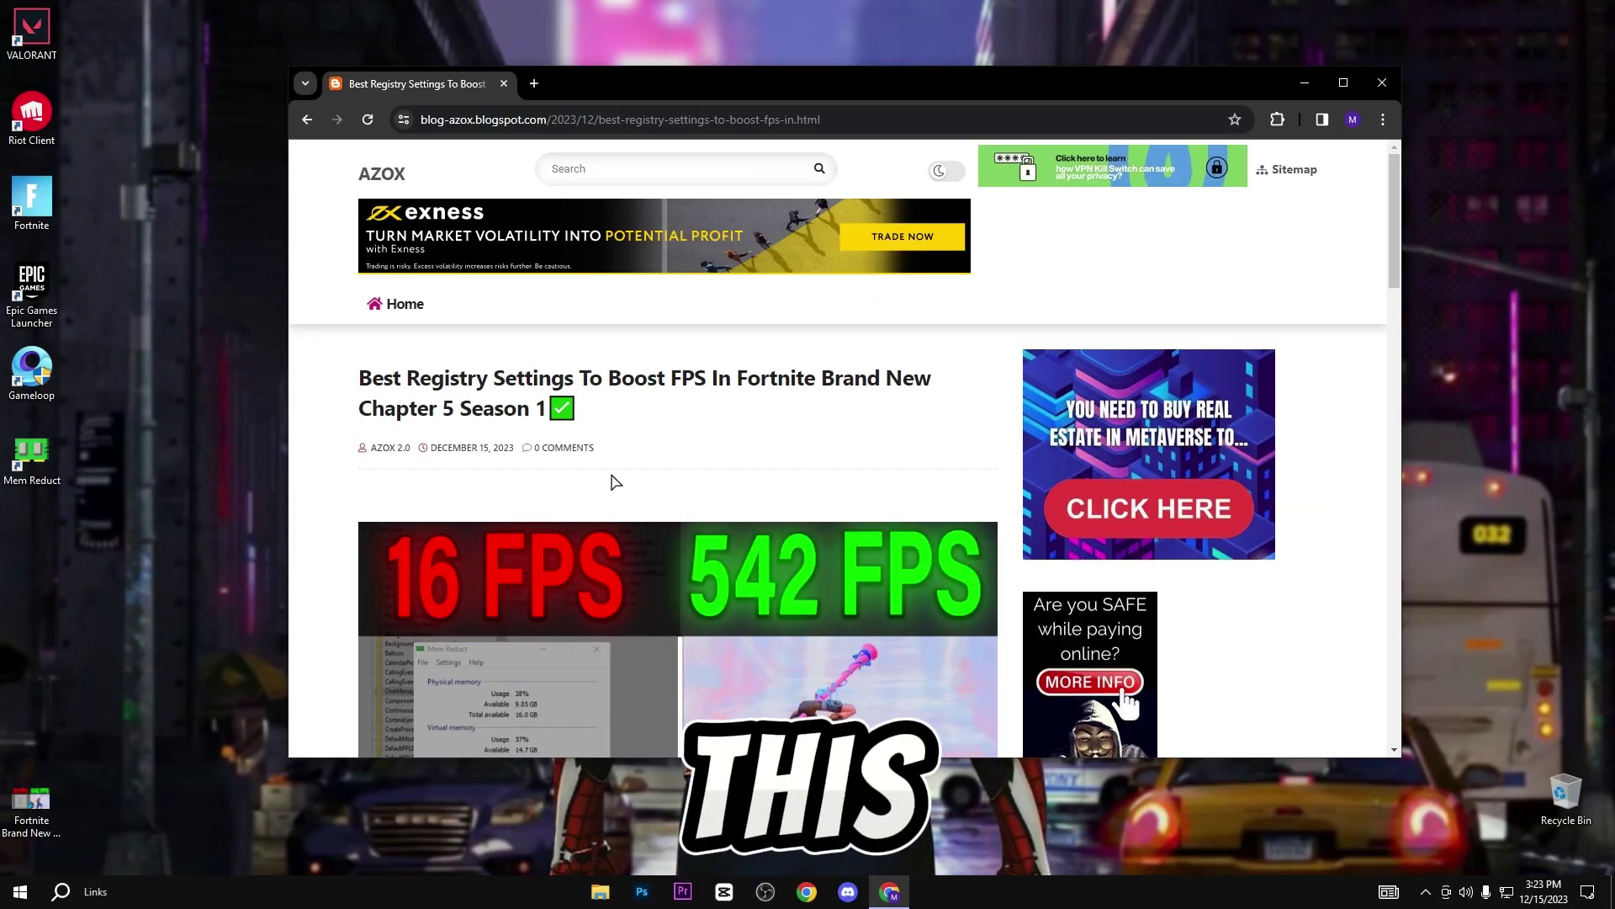
scroll(597, 483, down, 4)
scroll(632, 505, down, 4)
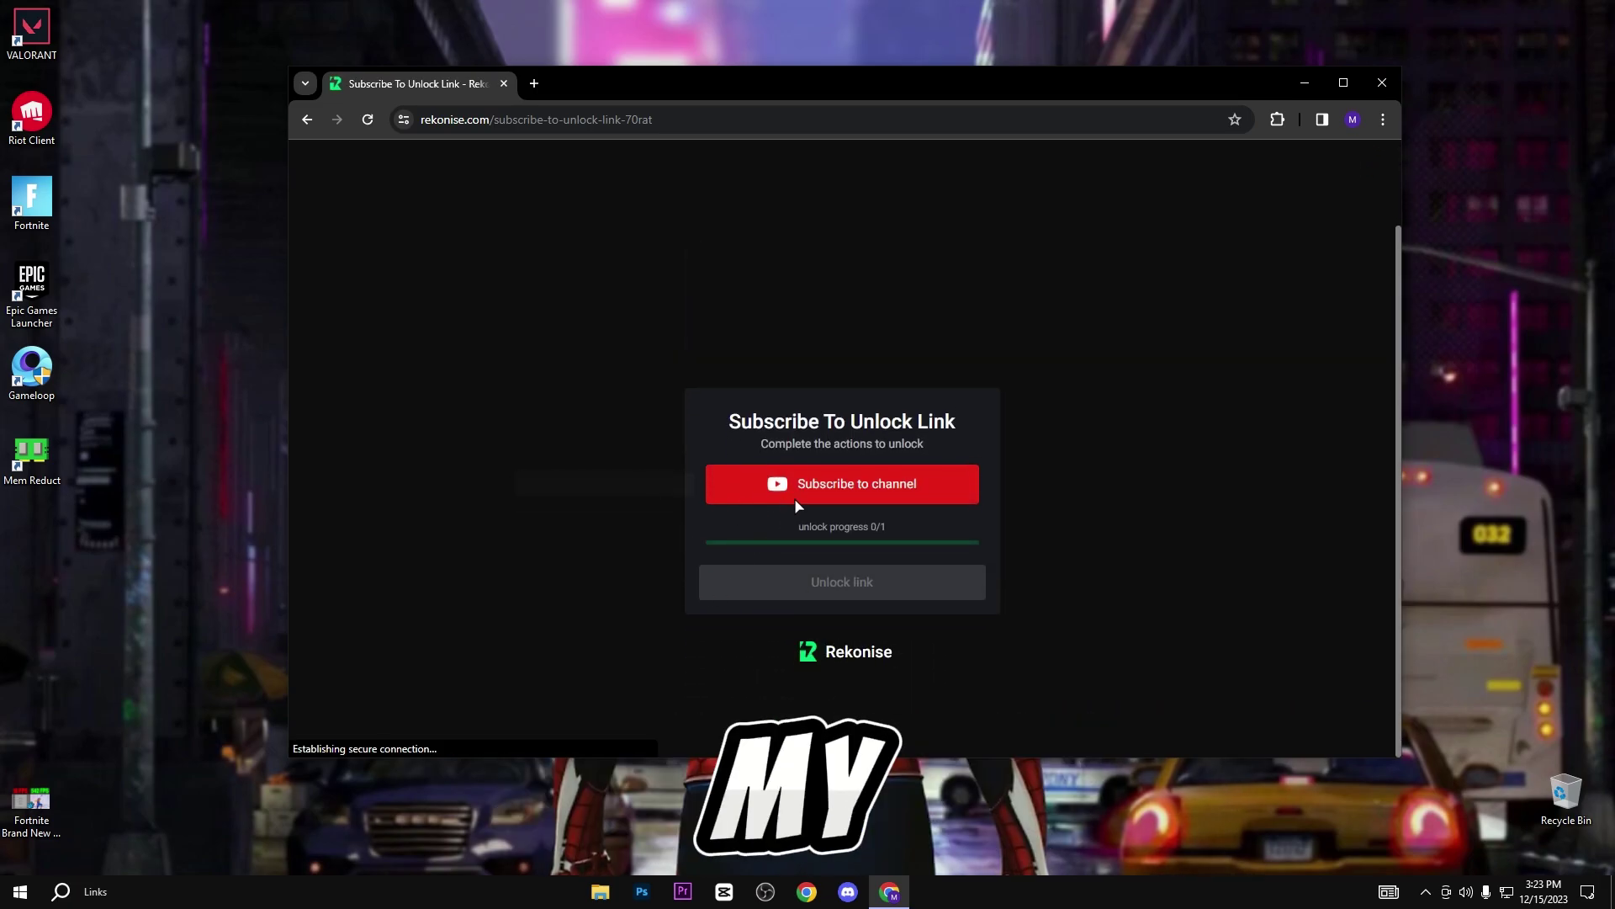
Step: Subscribe to the channel on Rekonise and close the YouTube tab
click(828, 494)
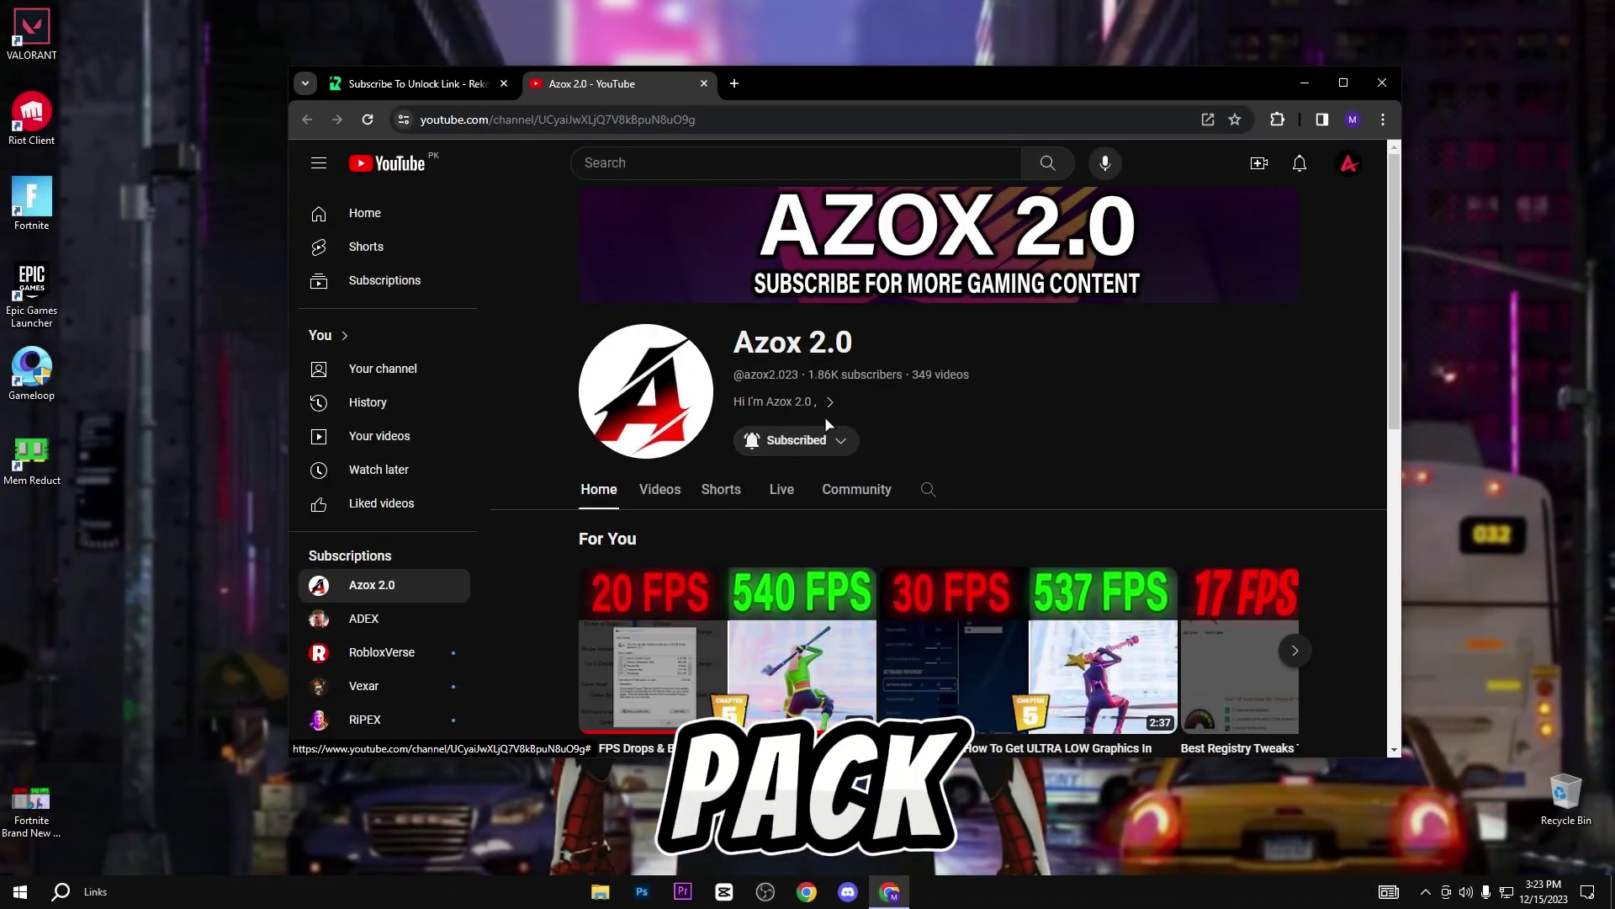
key(ctrl+w)
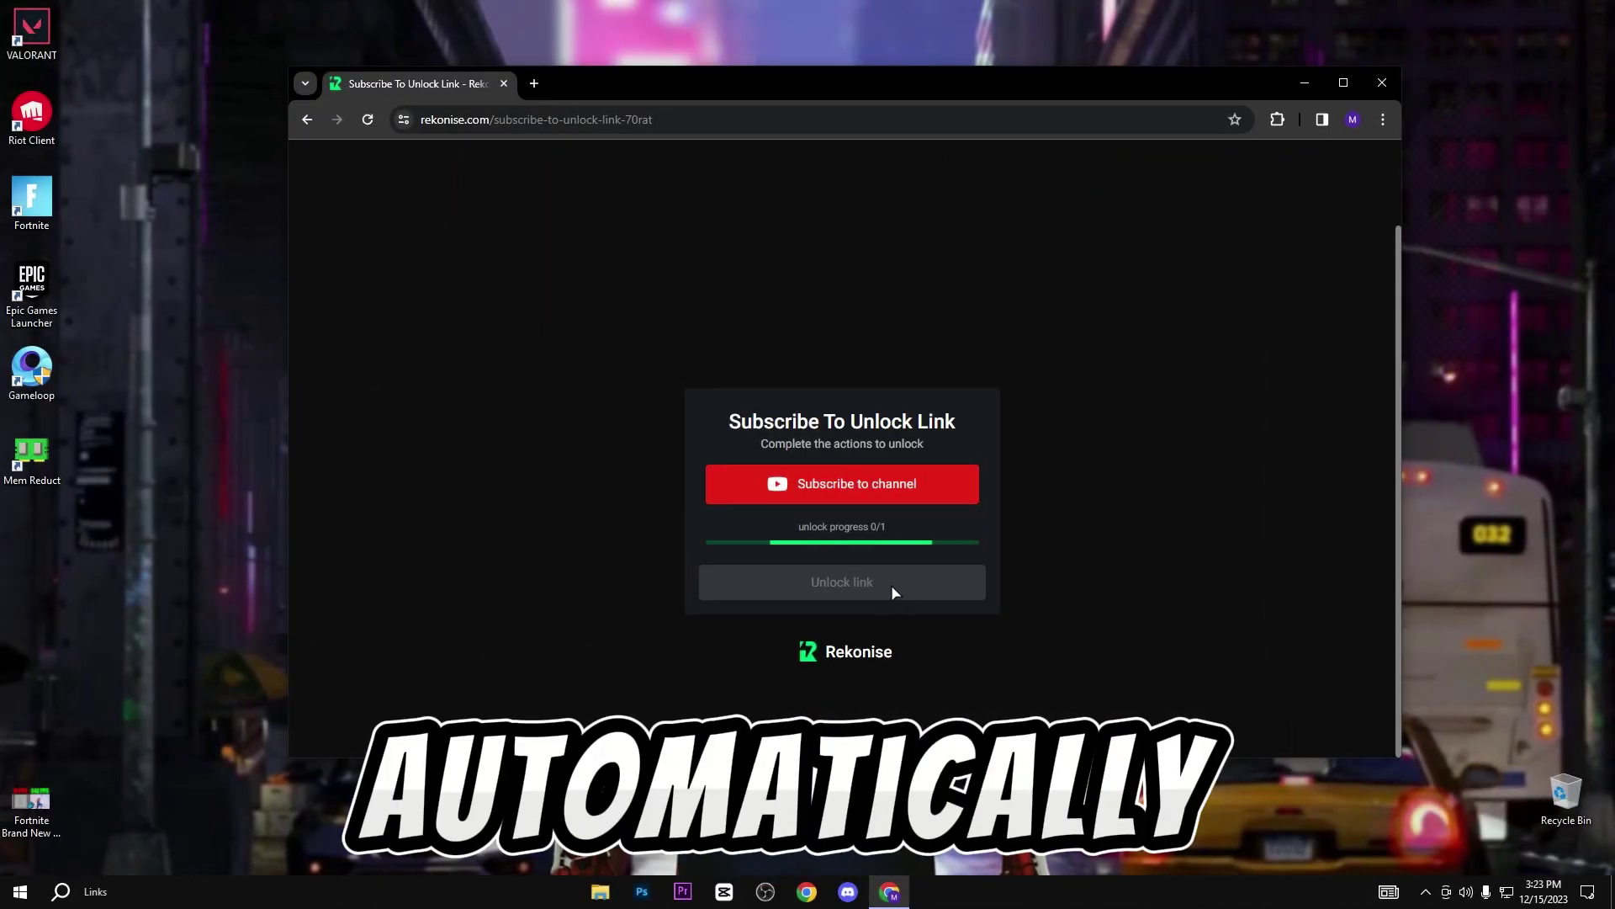
Step: Unlock the download, extract the registry pack RAR onto the desktop, and open its folder
click(892, 585)
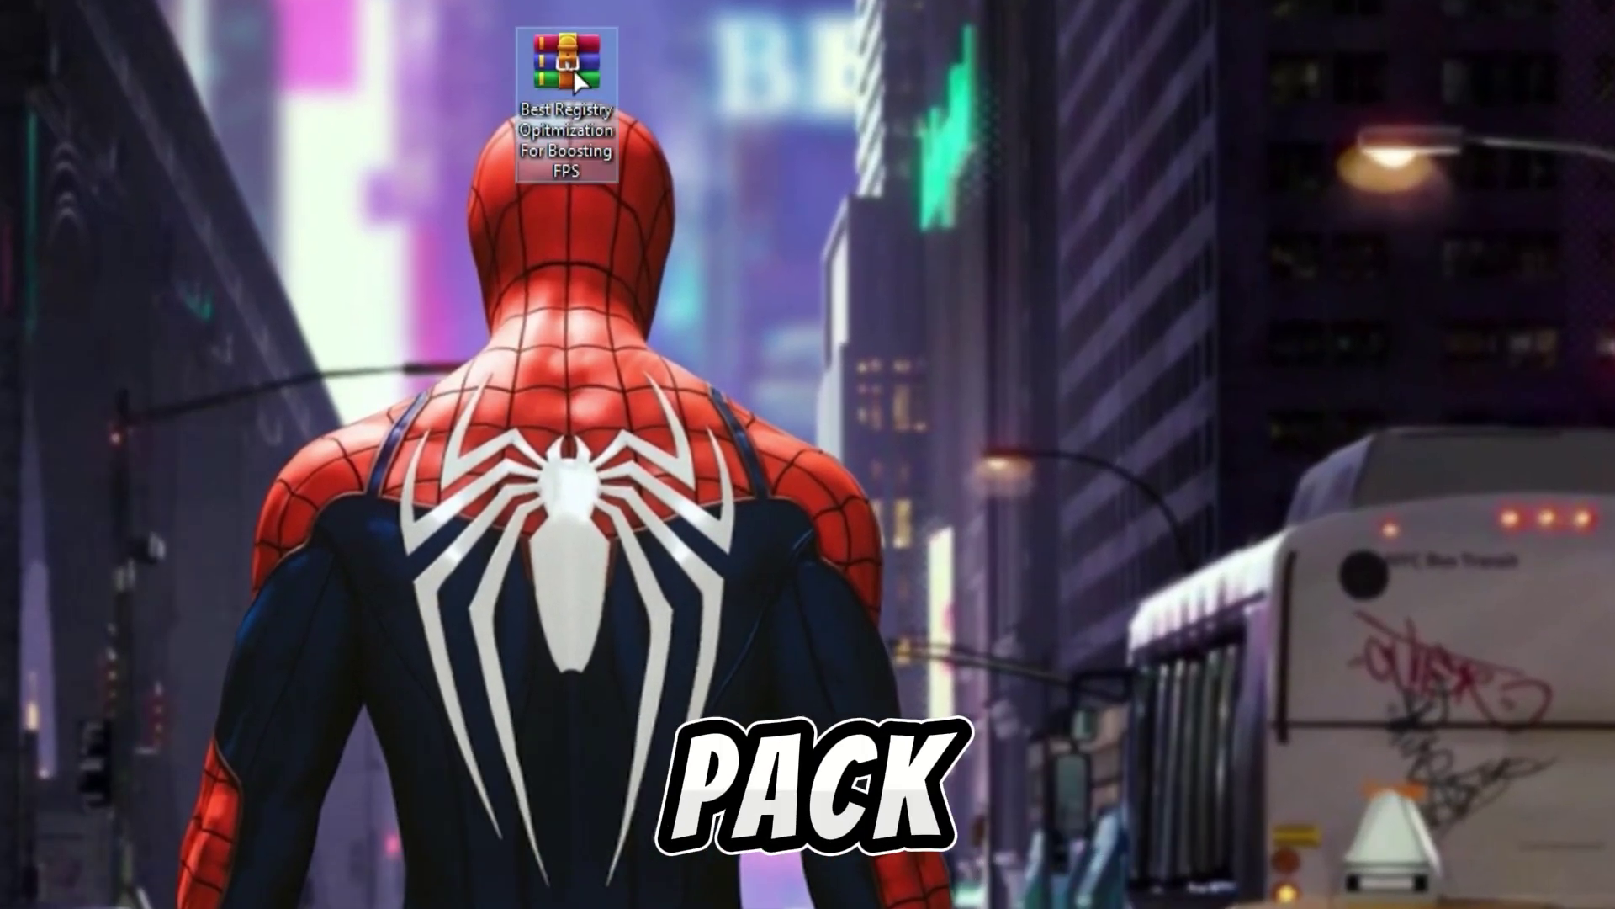
right_click(573, 69)
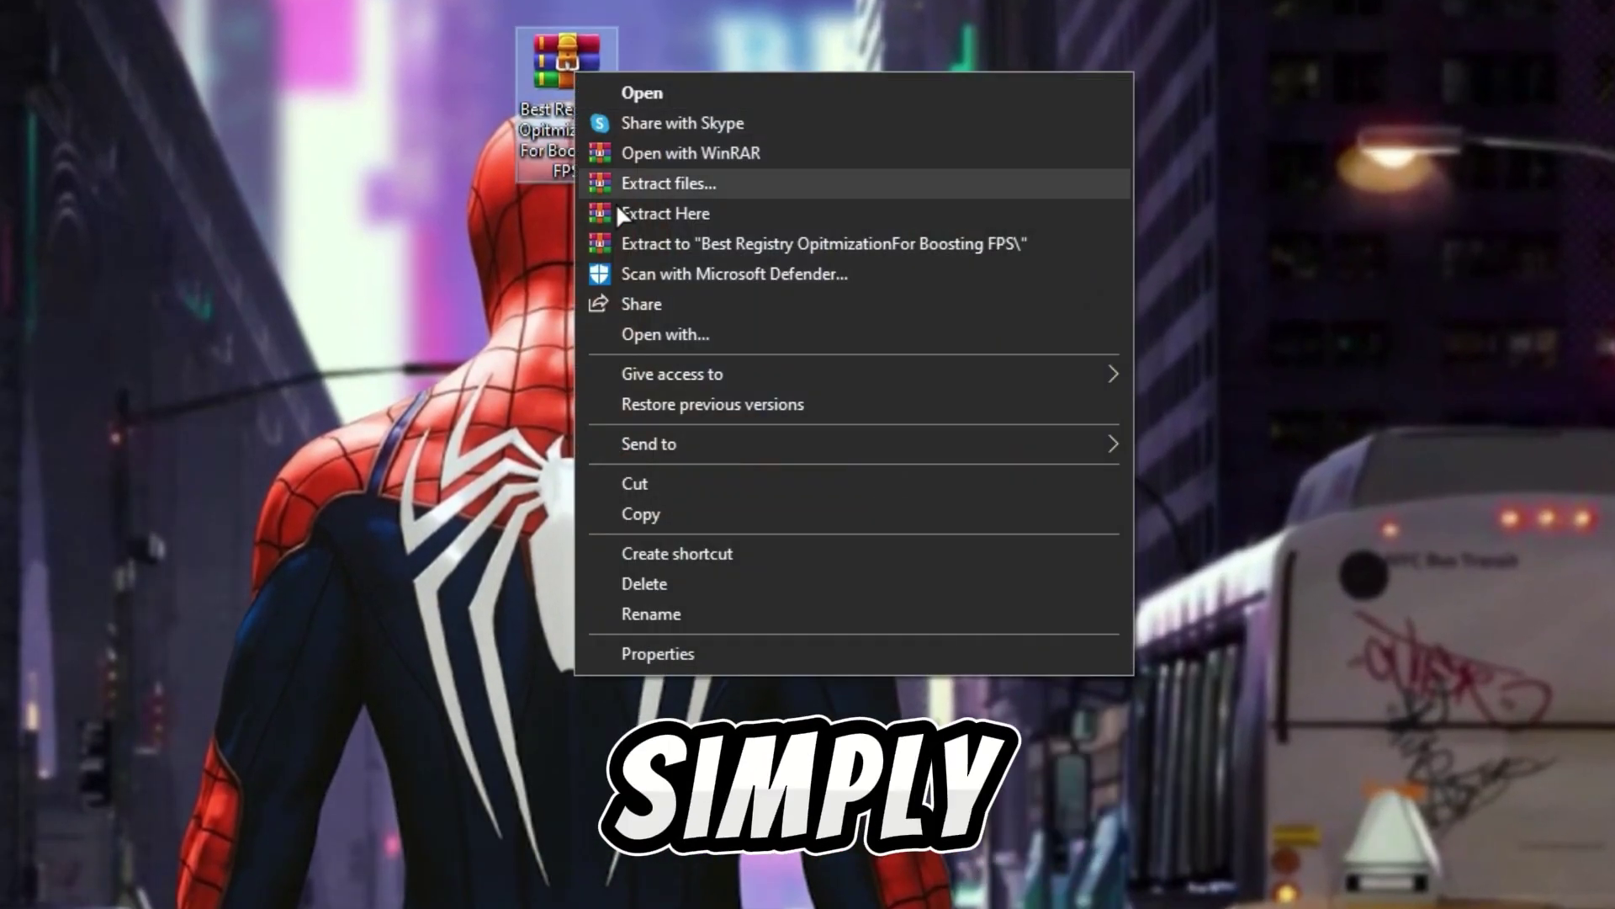
click(681, 212)
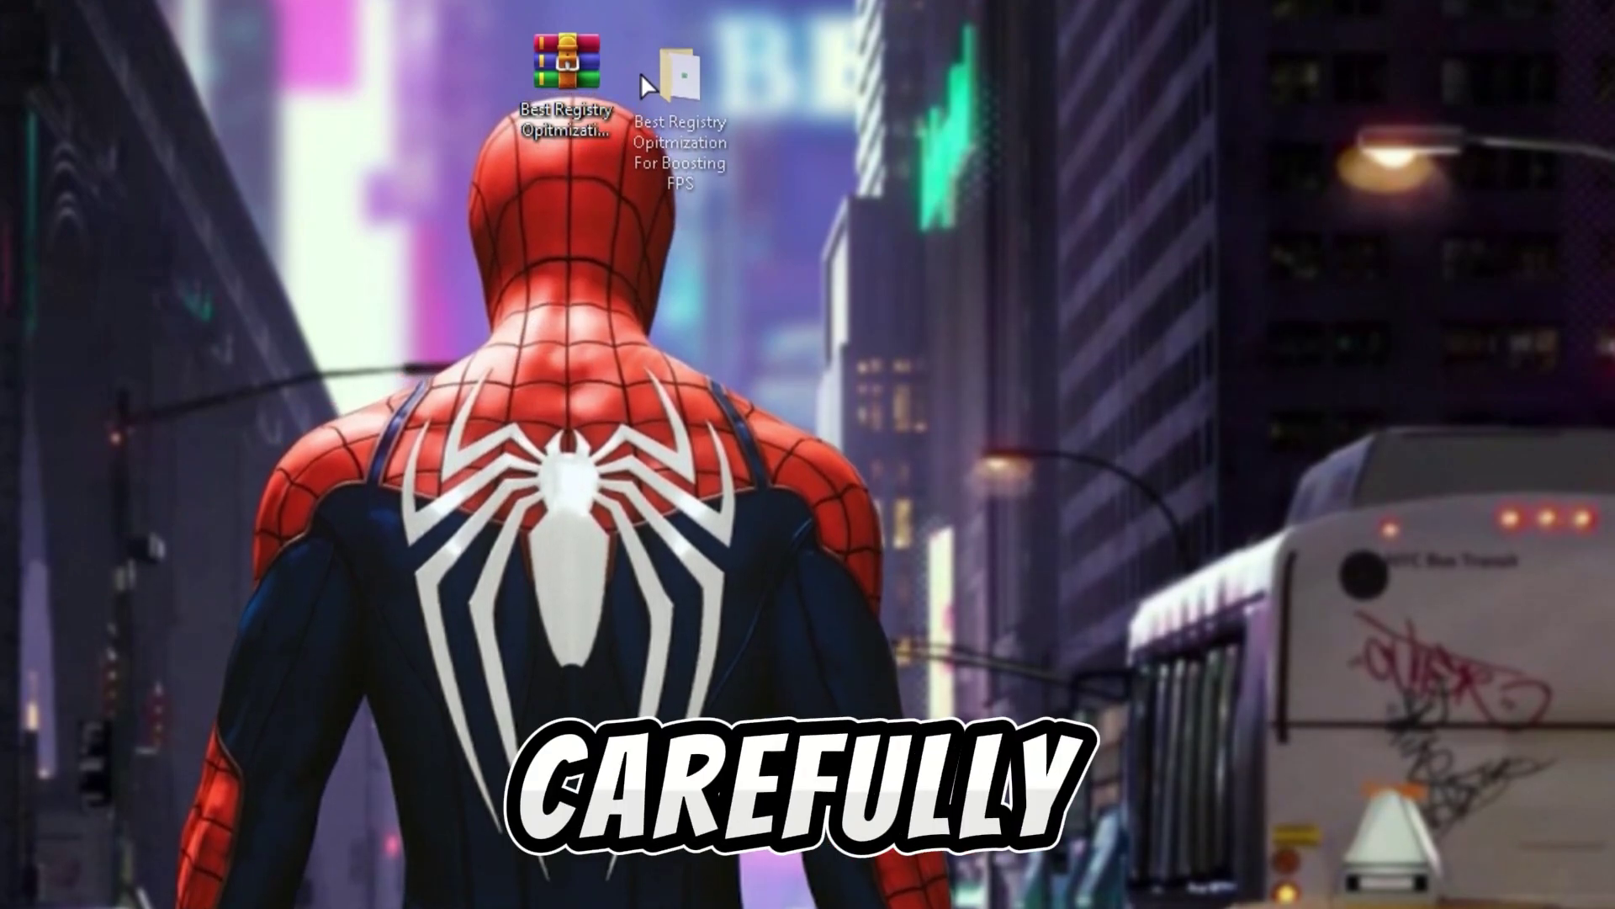
double_click(600, 76)
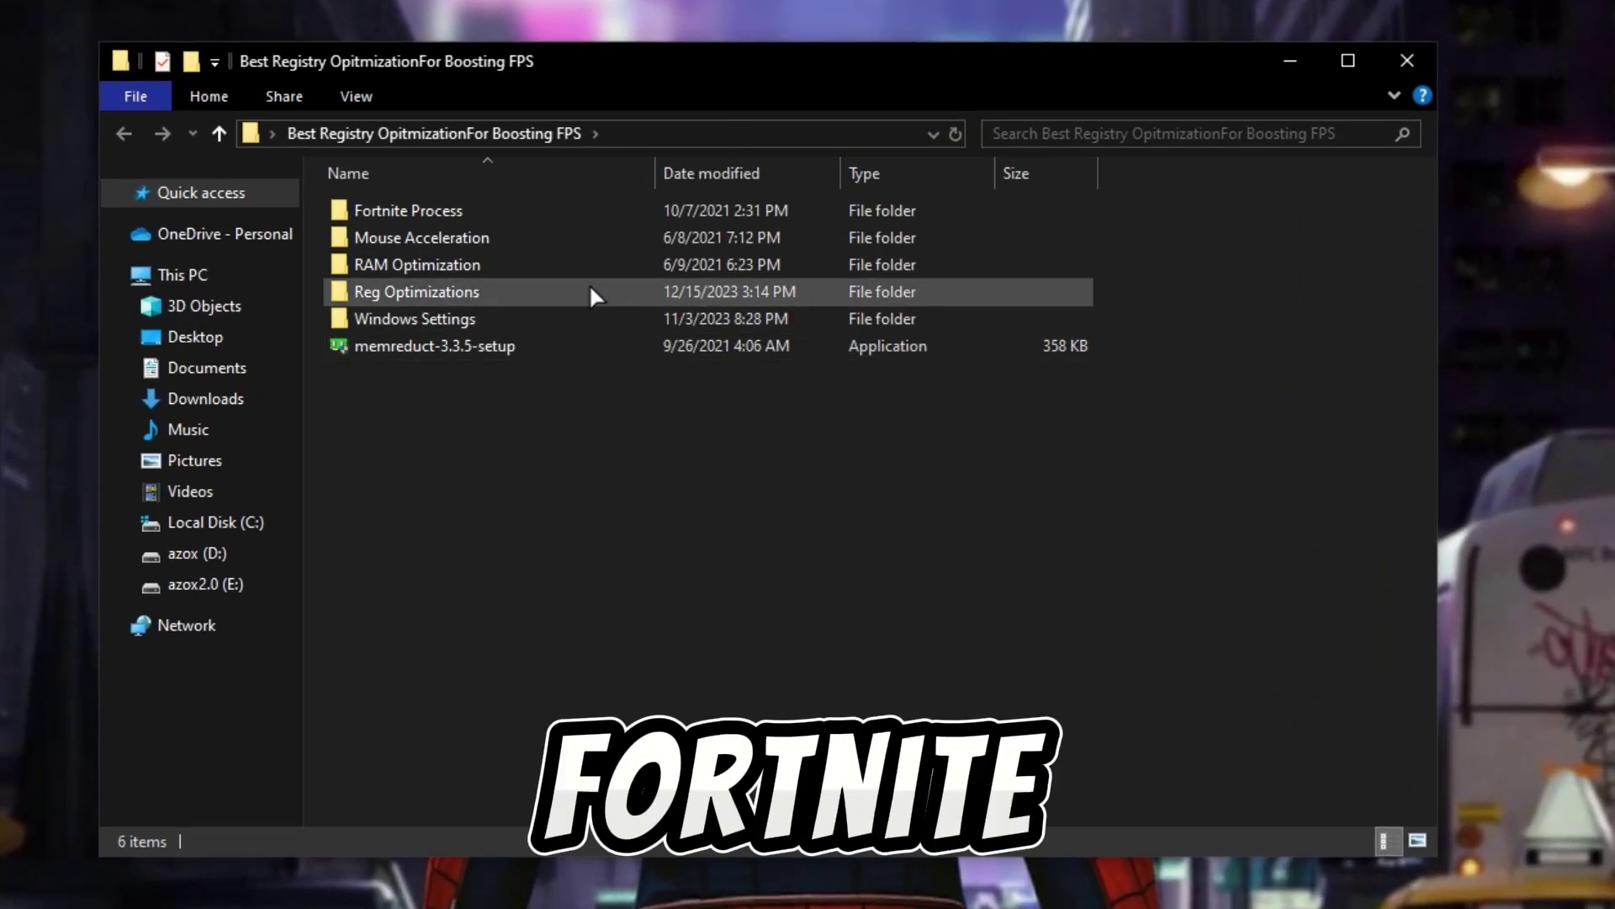
Step: Merge the FortniteHighPriority tweak from the Fortnite Process folder into the registry
click(509, 205)
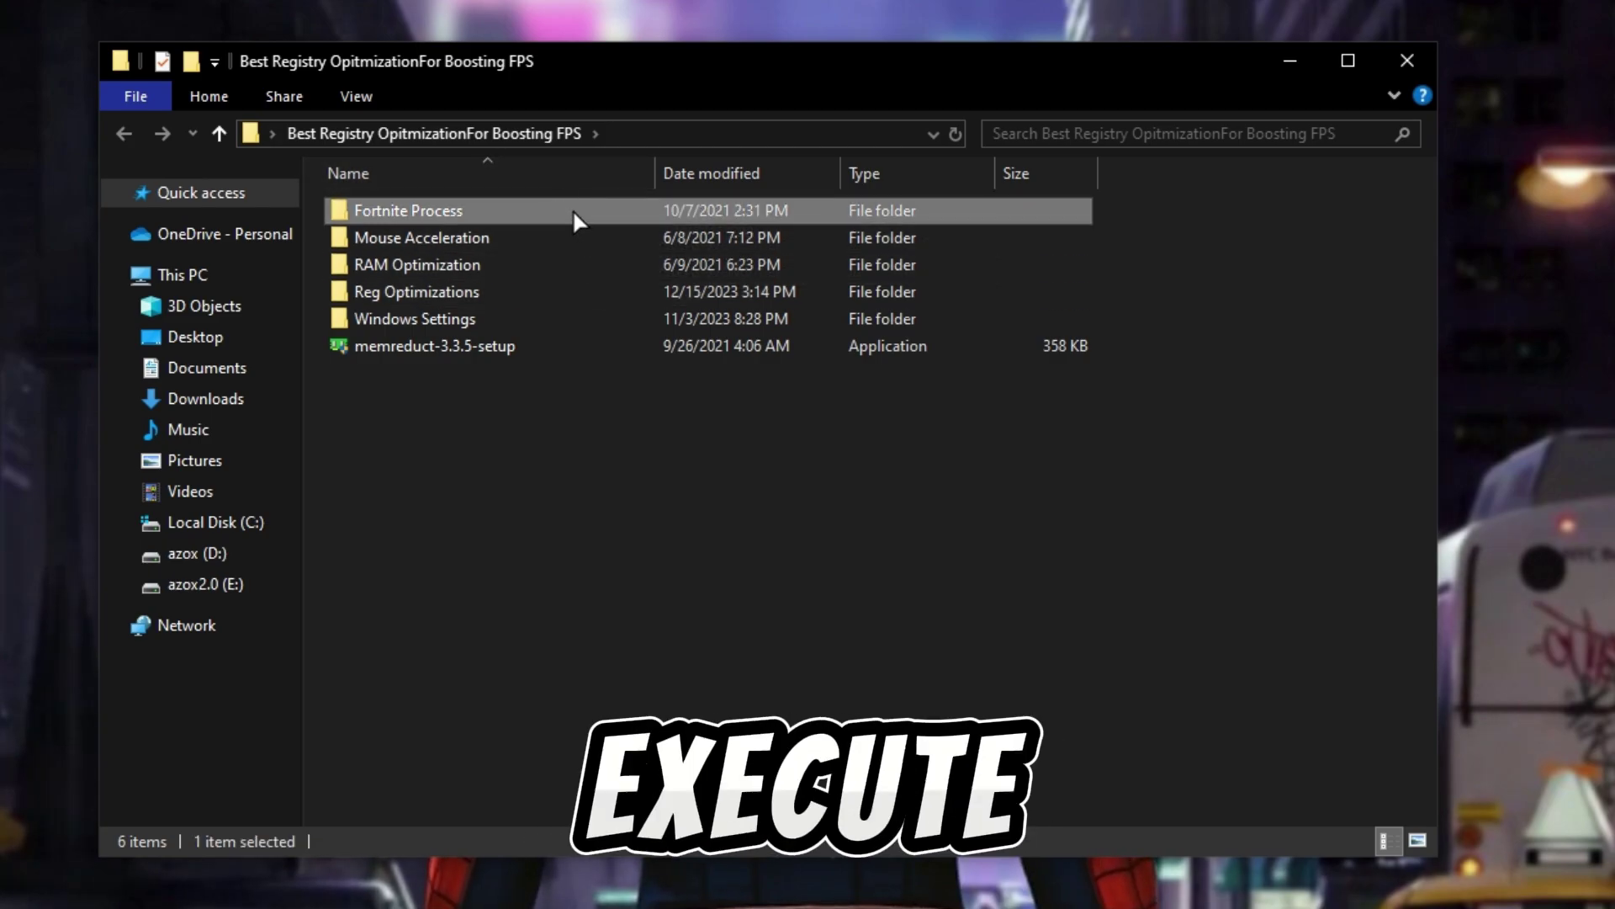
double_click(571, 208)
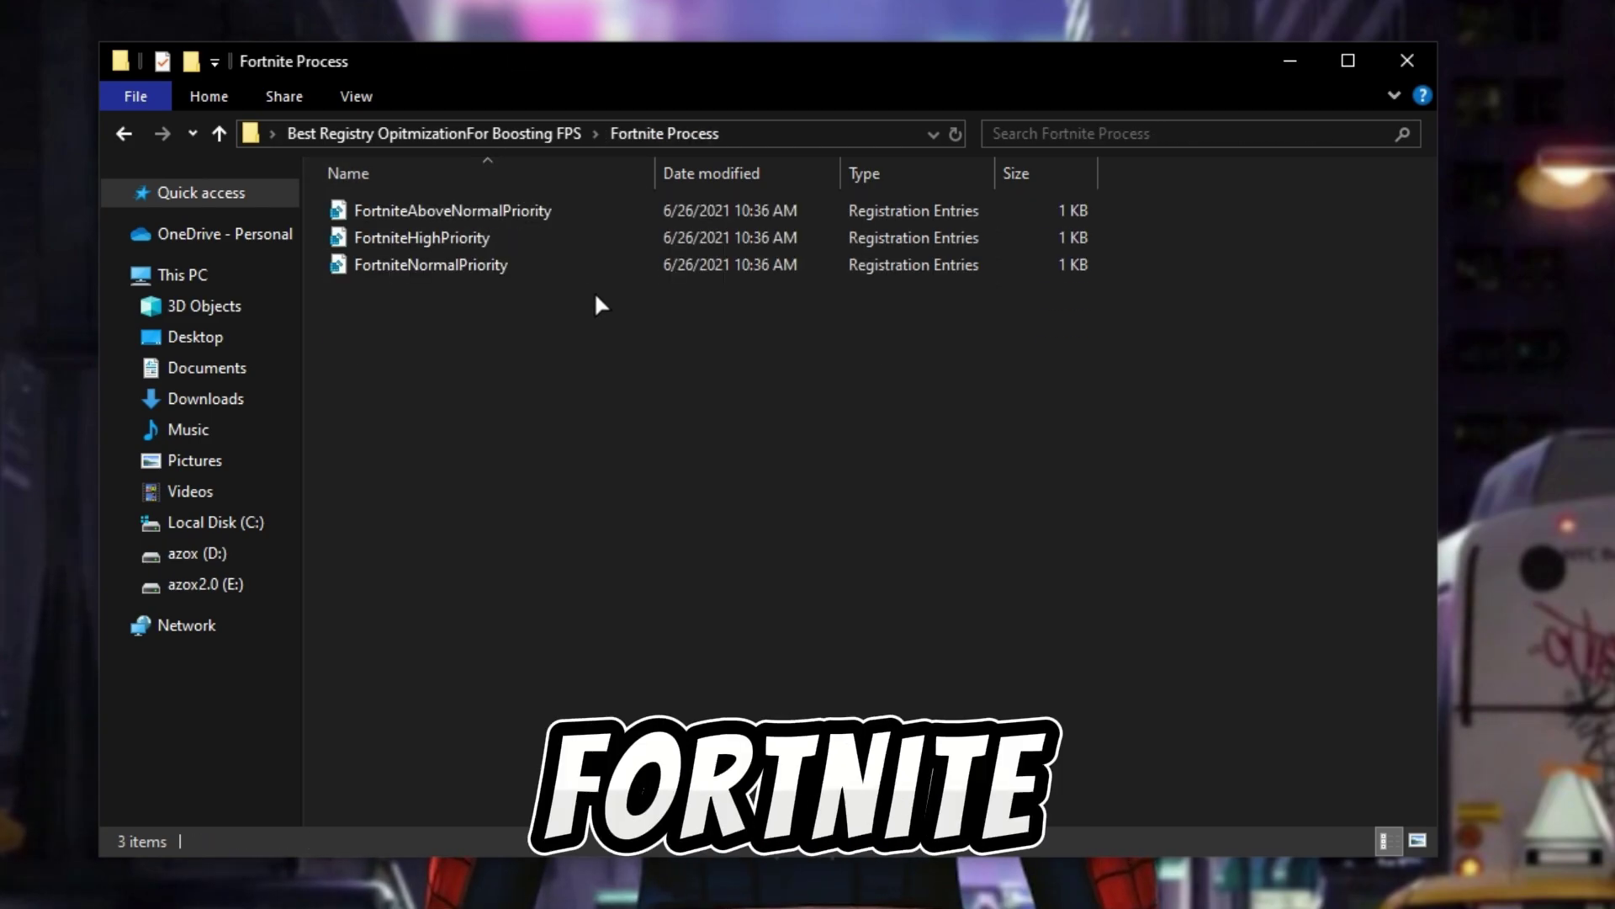
right_click(524, 242)
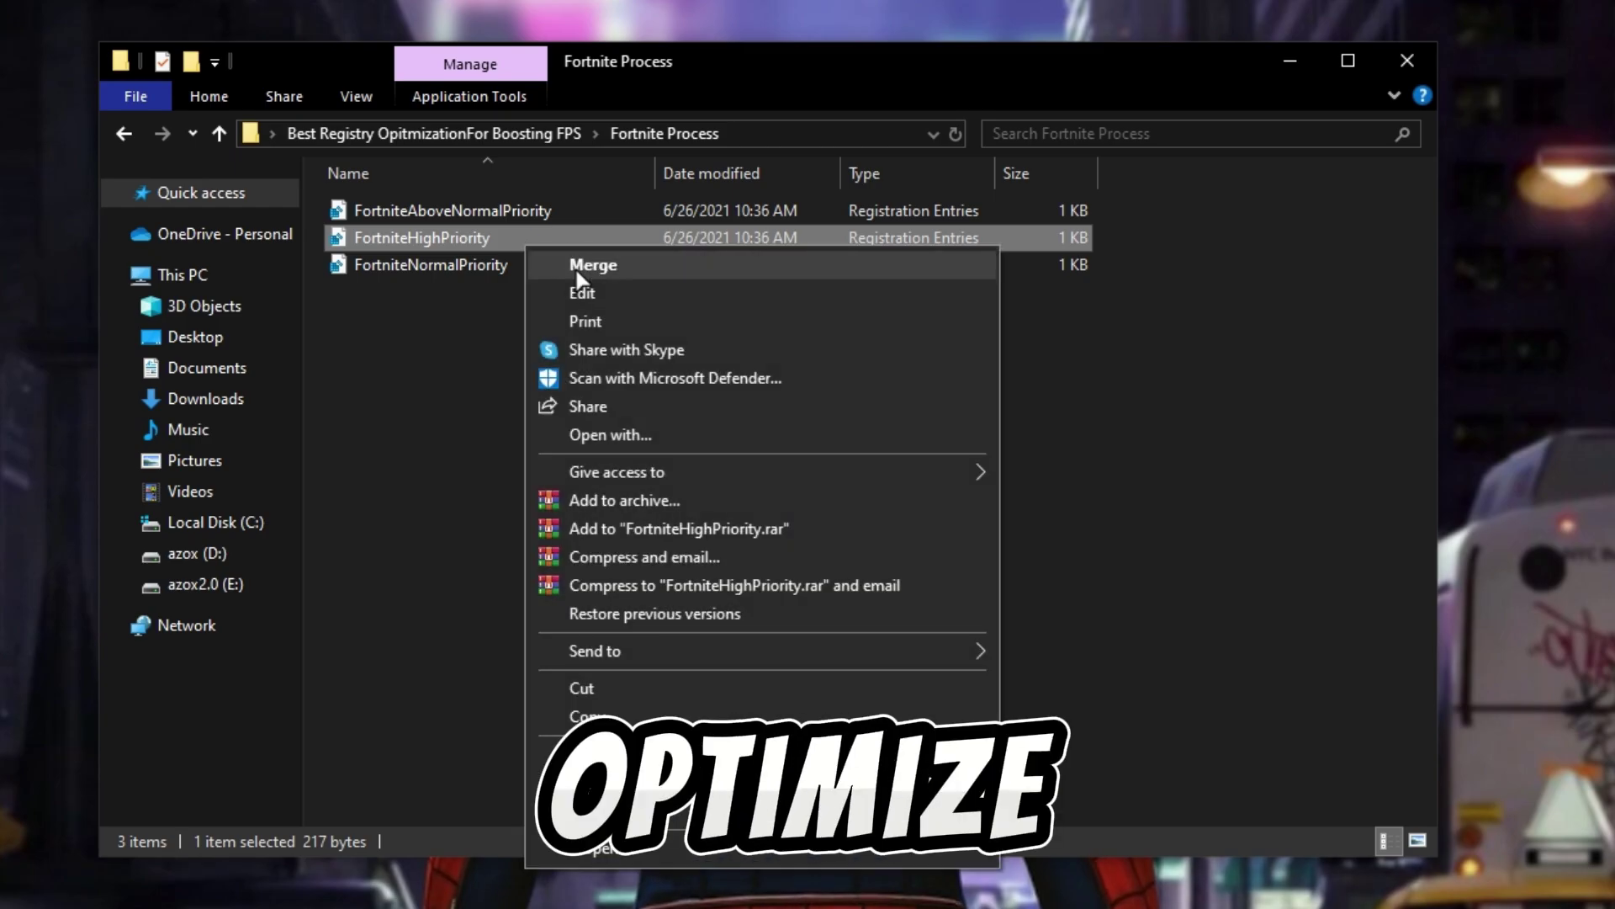
click(373, 342)
click(514, 239)
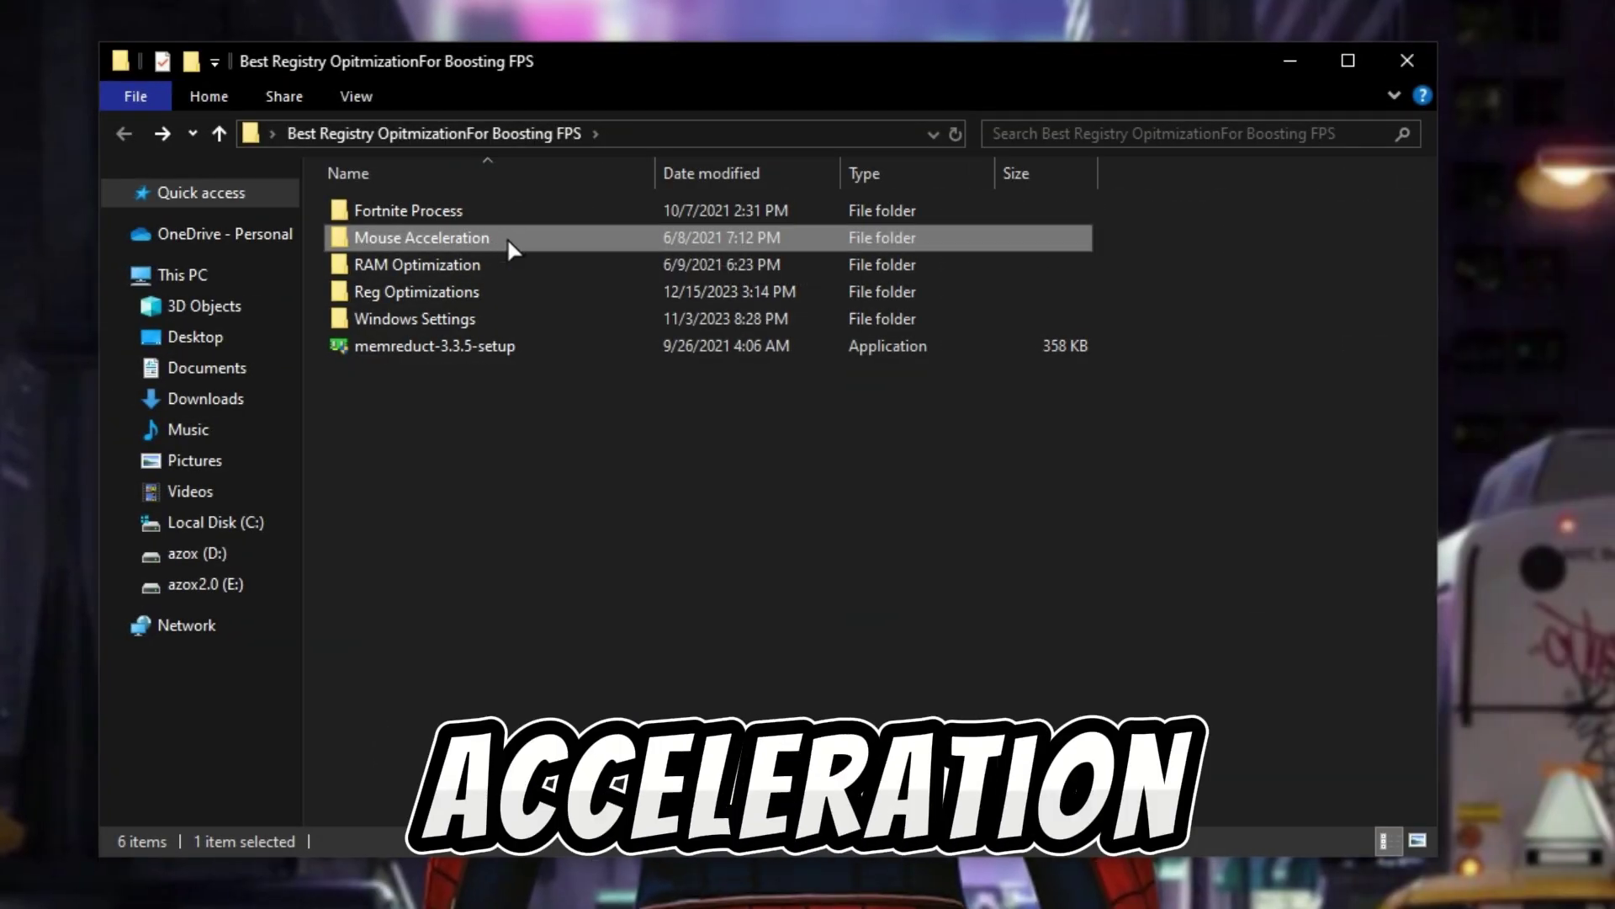
Step: Merge the 100% Scaling tweak from the Mouse Acceleration folder into the registry
double_click(506, 238)
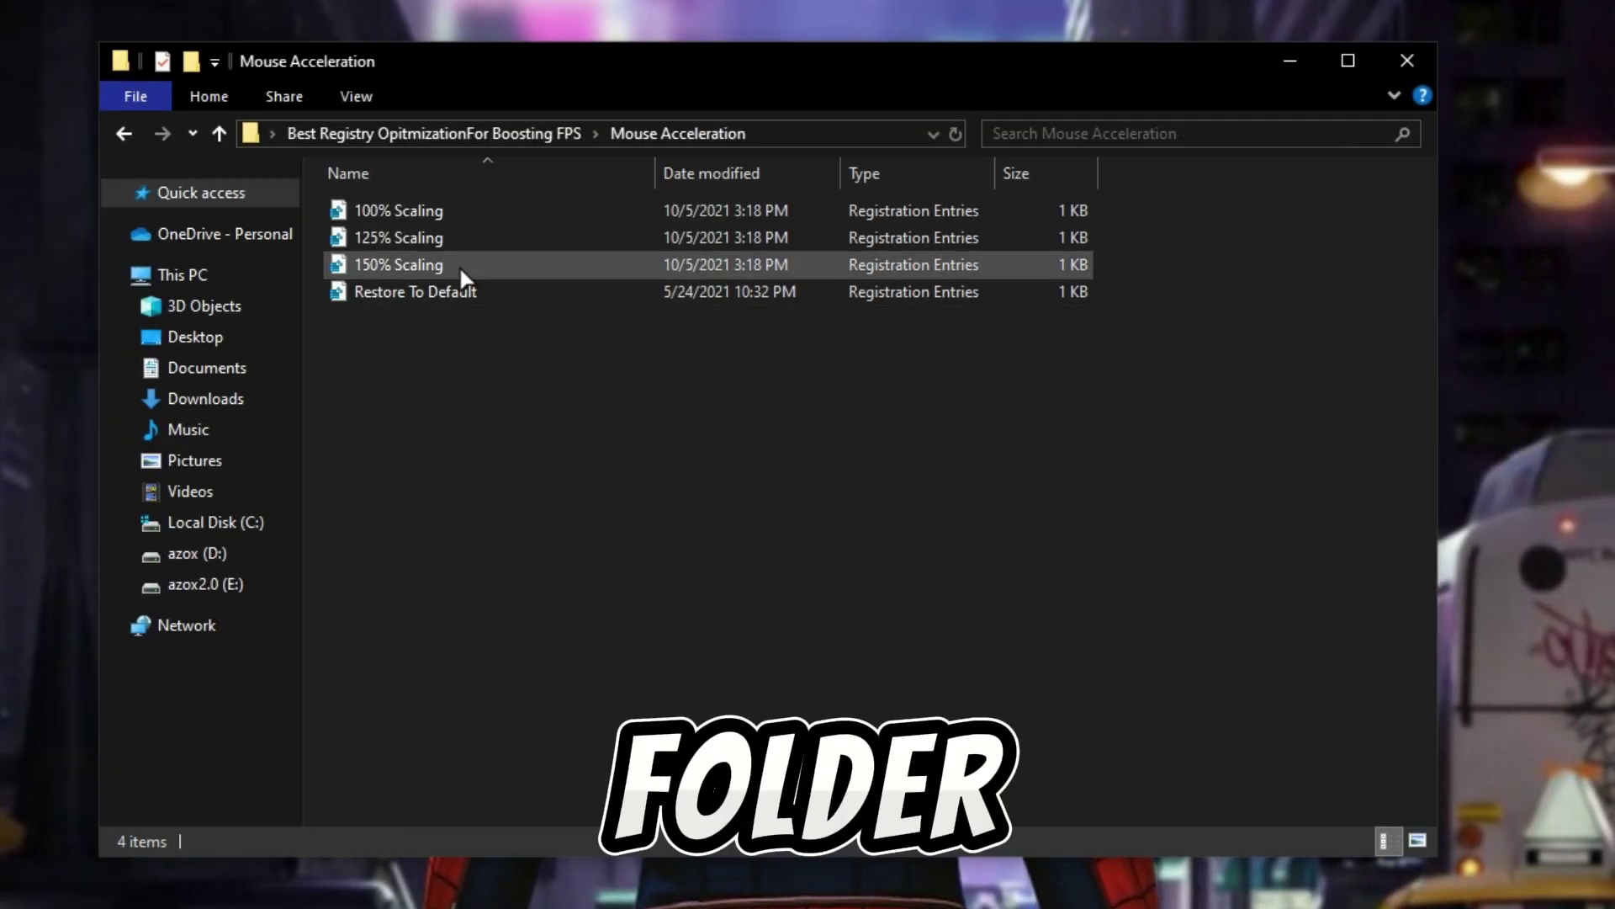
click(465, 208)
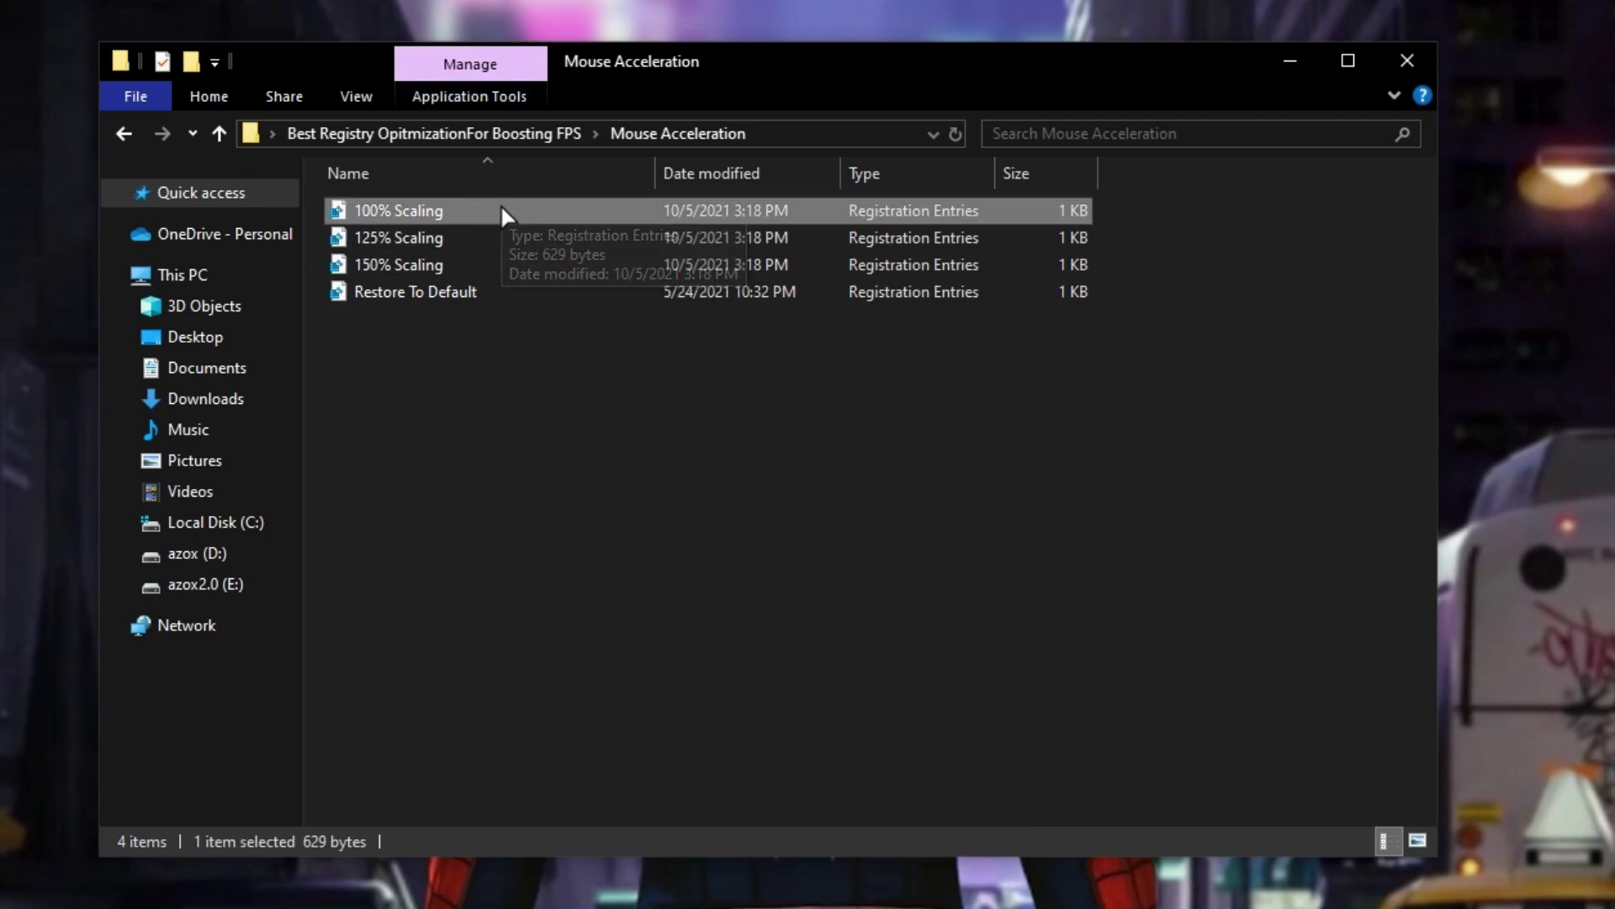
right_click(540, 219)
click(456, 349)
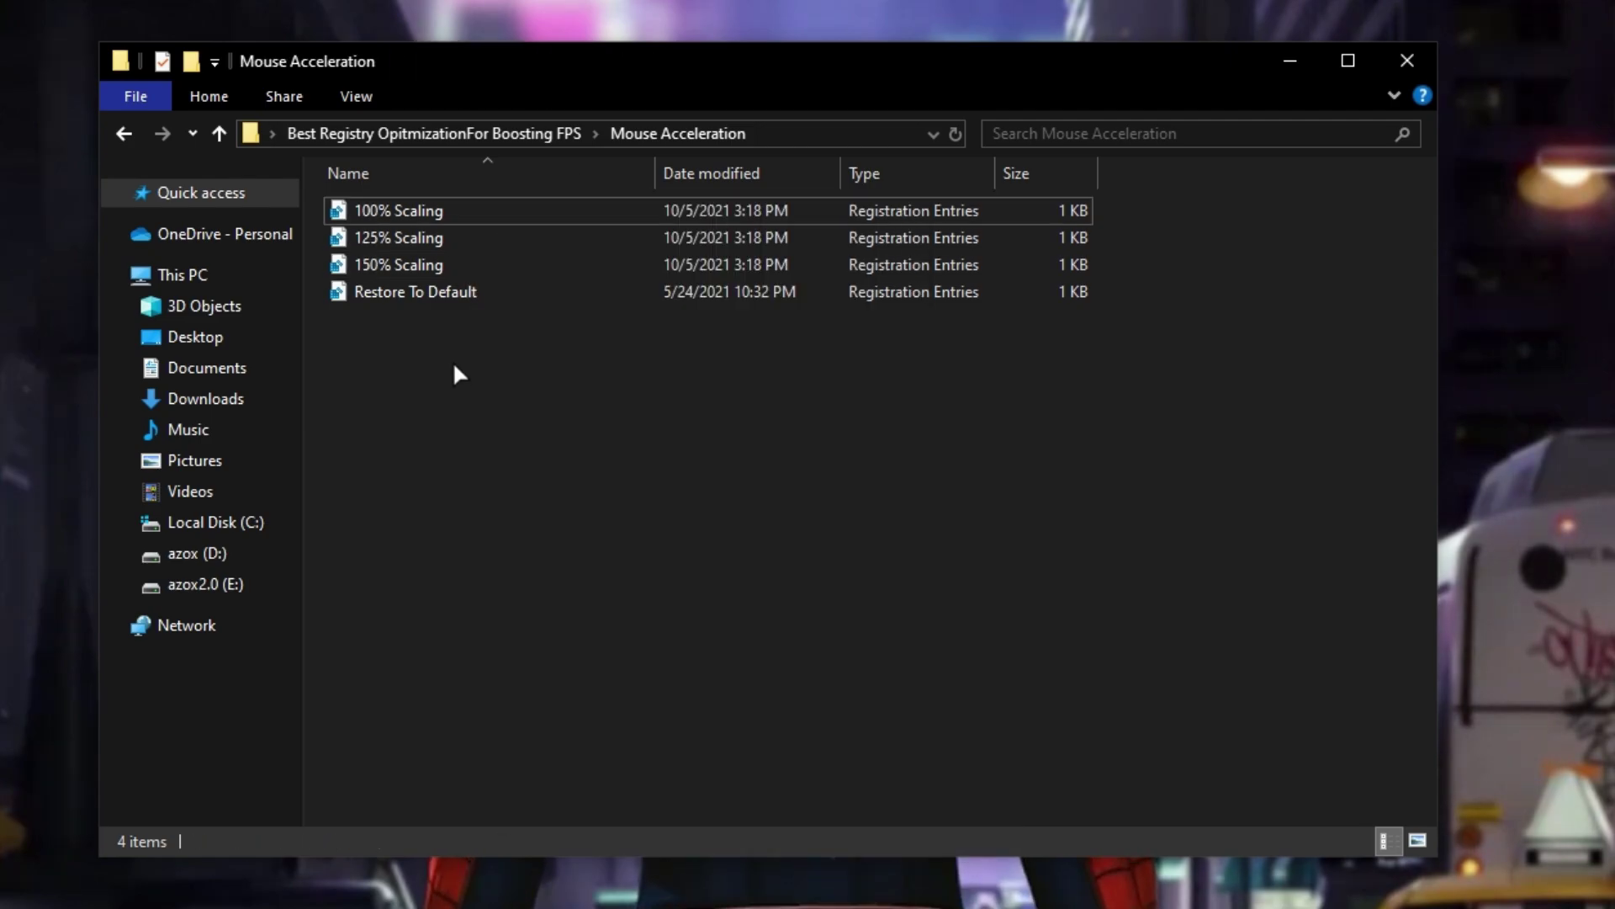
click(501, 205)
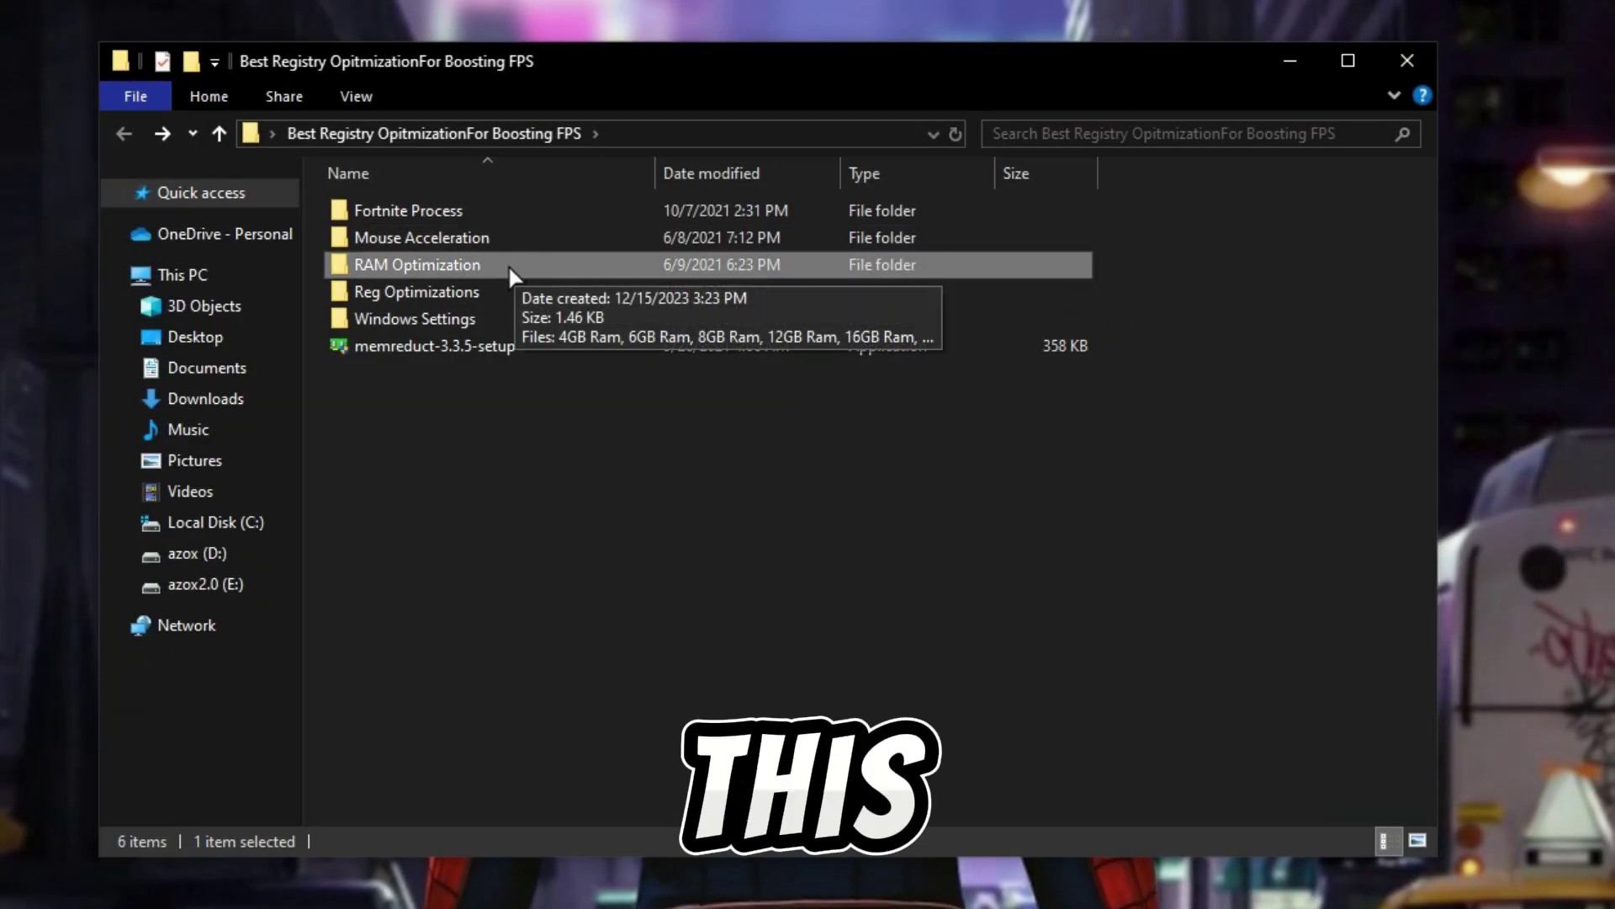
Step: Browse RAM Optimization and bring up the 16GB Ram file's actions
double_click(510, 265)
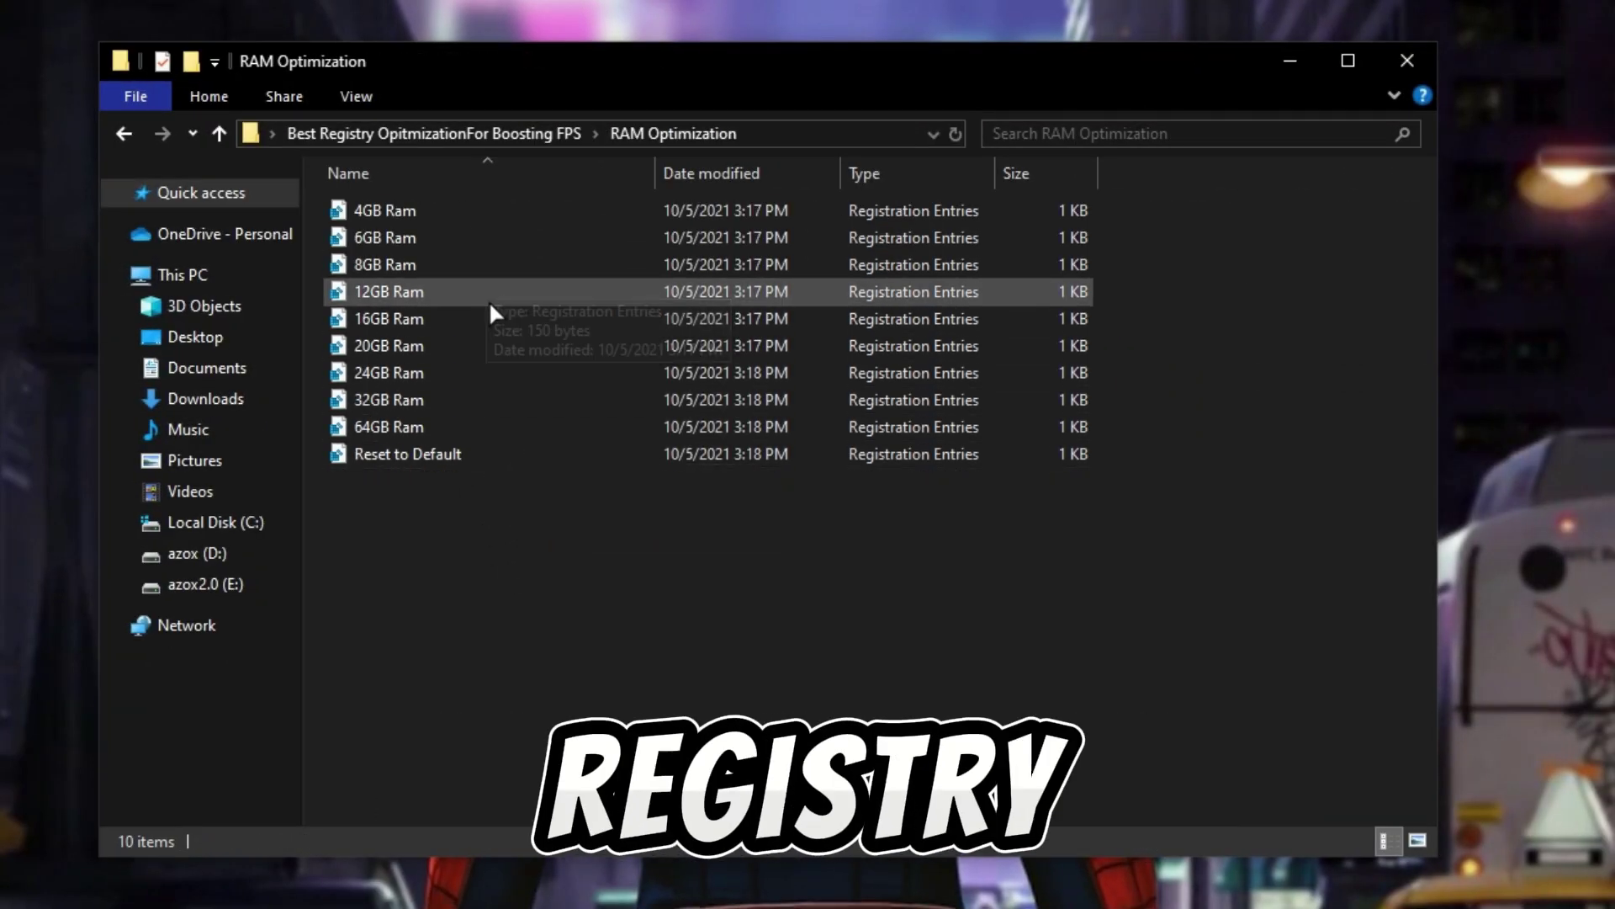
click(522, 322)
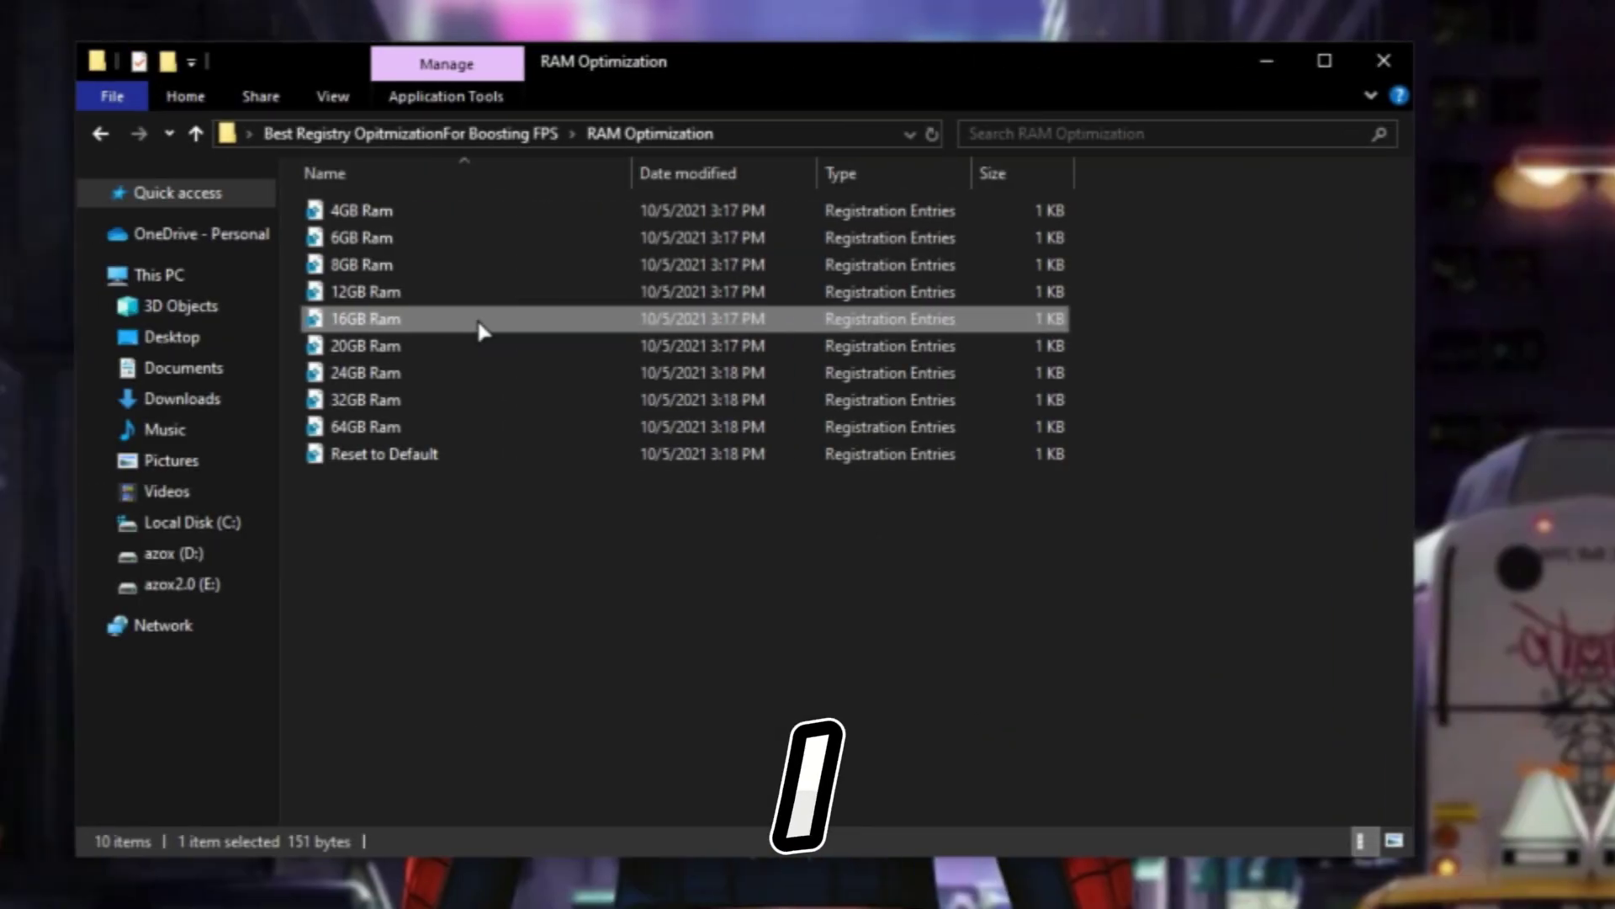
right_click(600, 320)
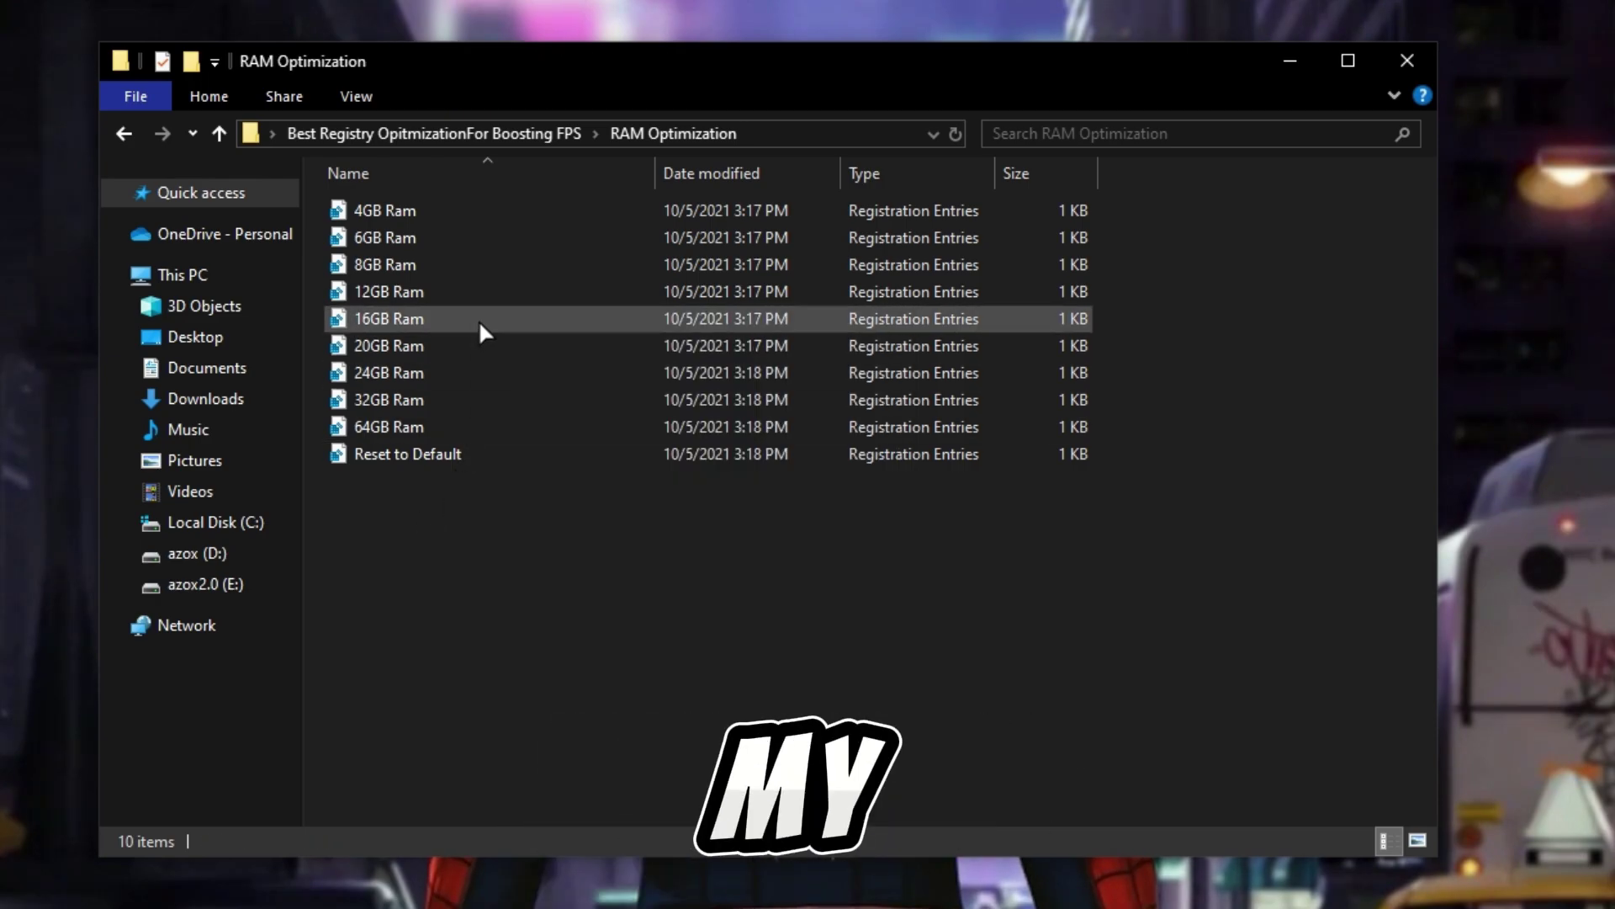
Step: Open the Reg Optimizations folder and select all its registry tweak files
click(478, 320)
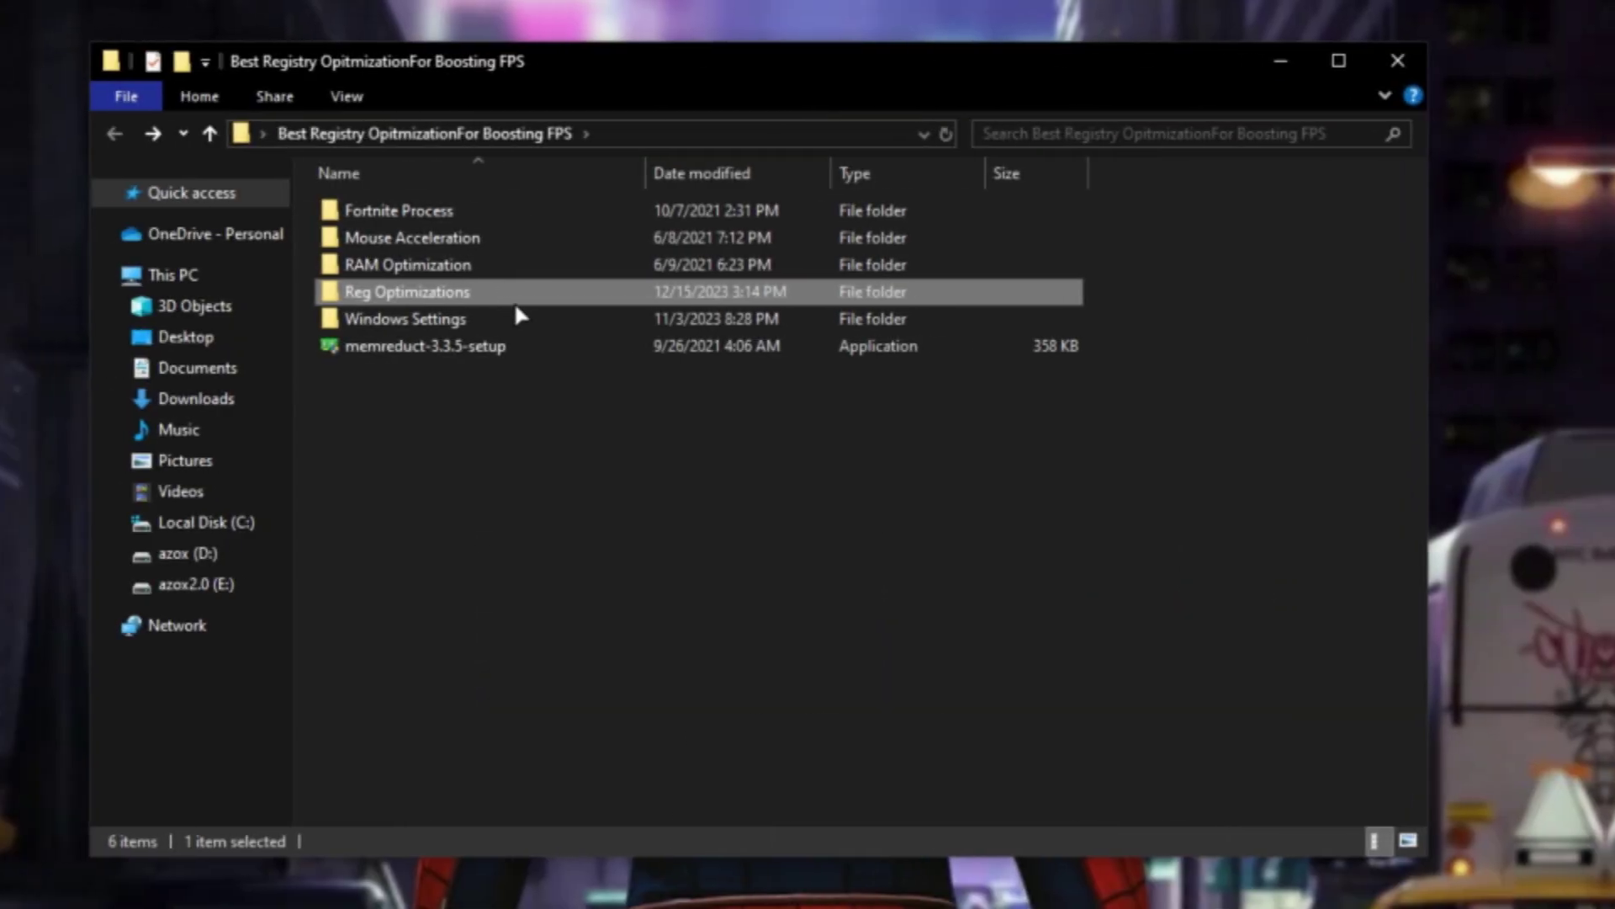
double_click(528, 292)
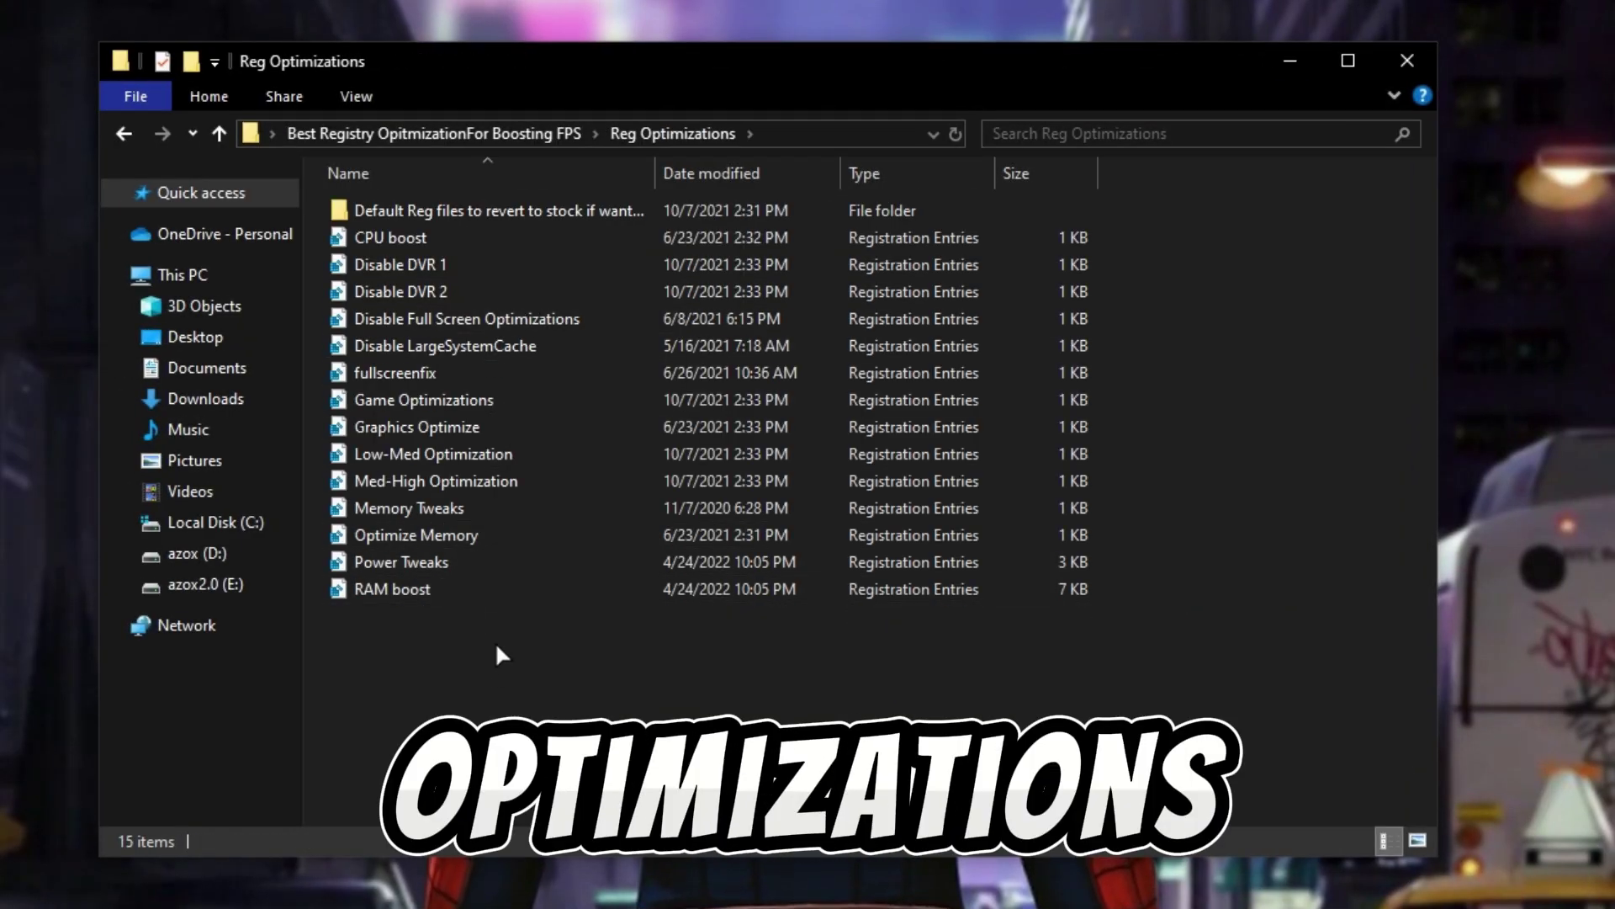
drag(495, 628, 541, 241)
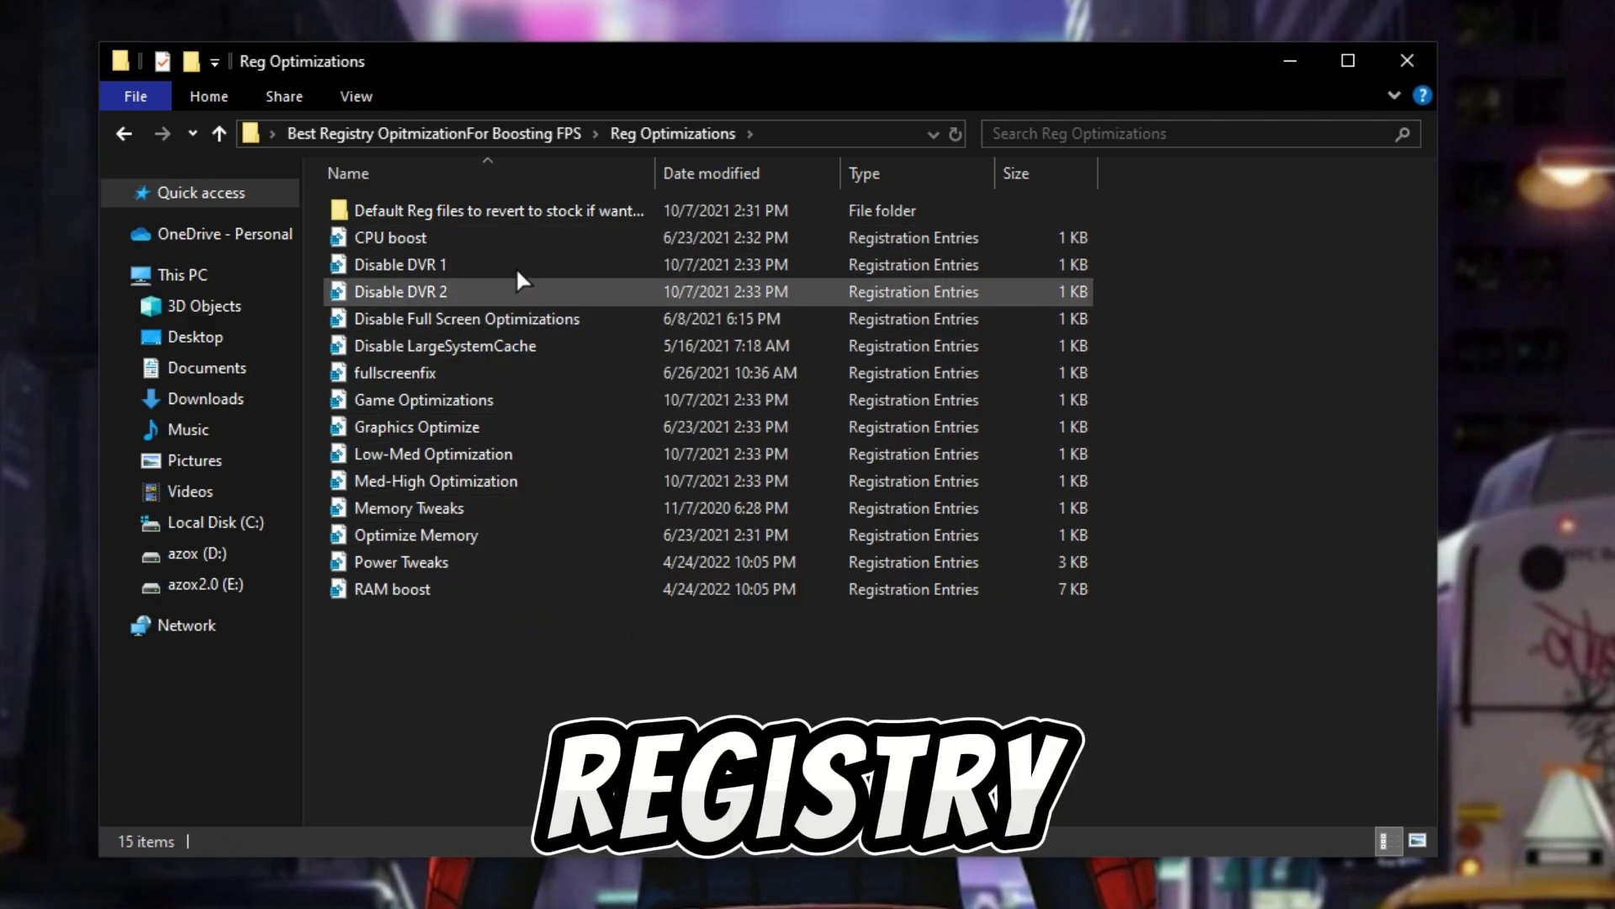
Step: Step through each tweak, including Disable Full Screen Optimizations, Graphics Optimize and Low-Med Optimization
click(493, 265)
click(543, 290)
click(570, 319)
click(581, 346)
click(592, 399)
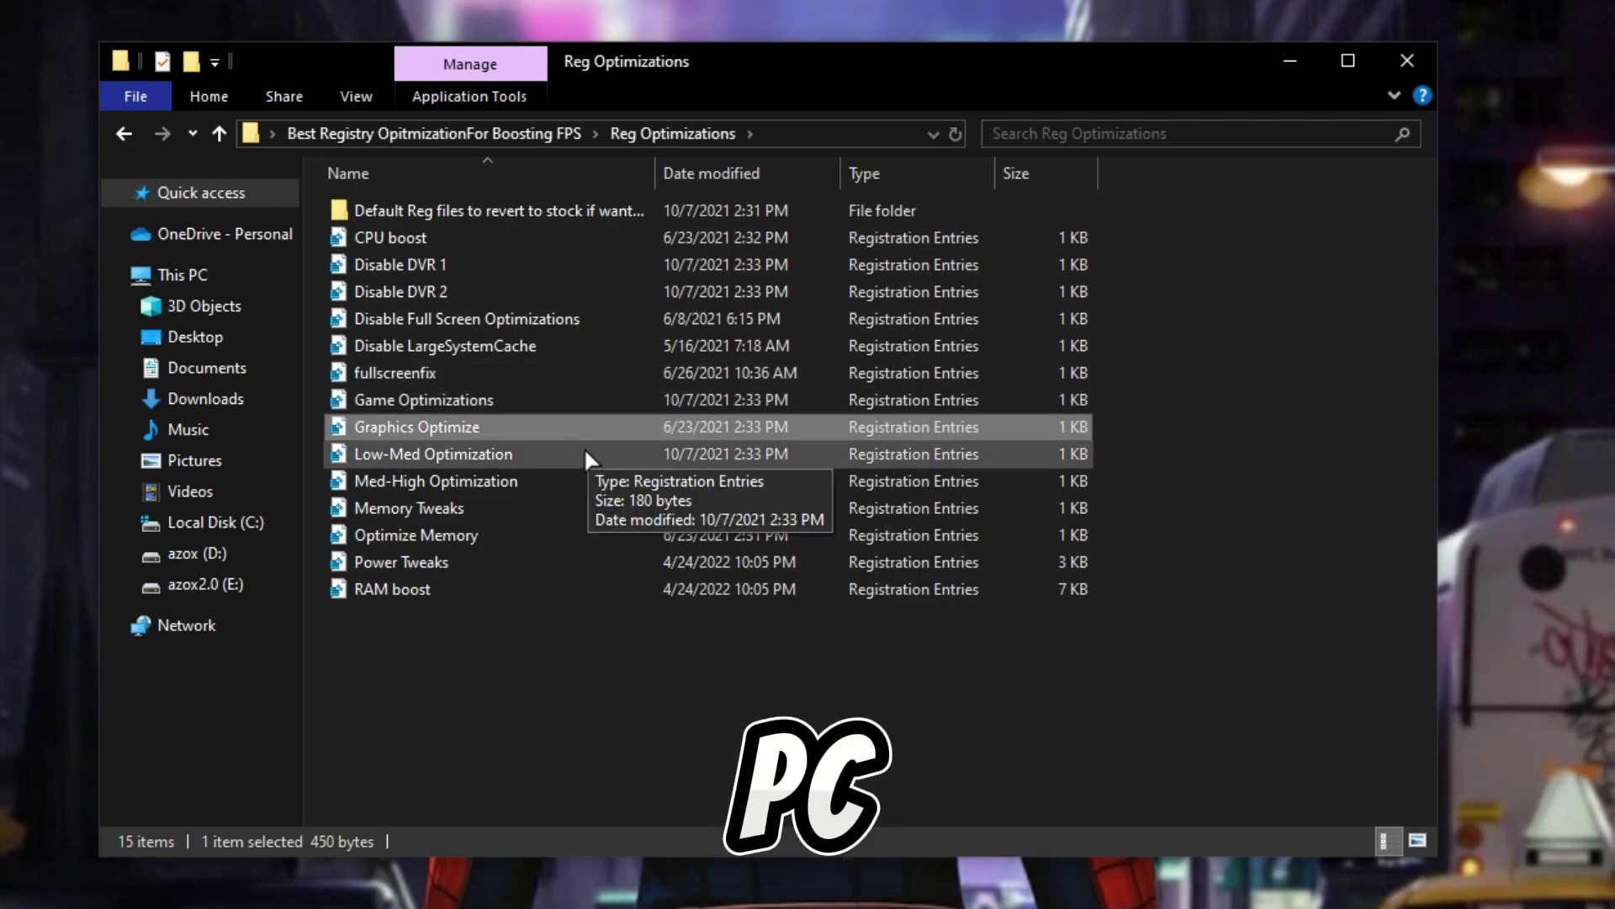
click(584, 453)
click(584, 480)
click(579, 535)
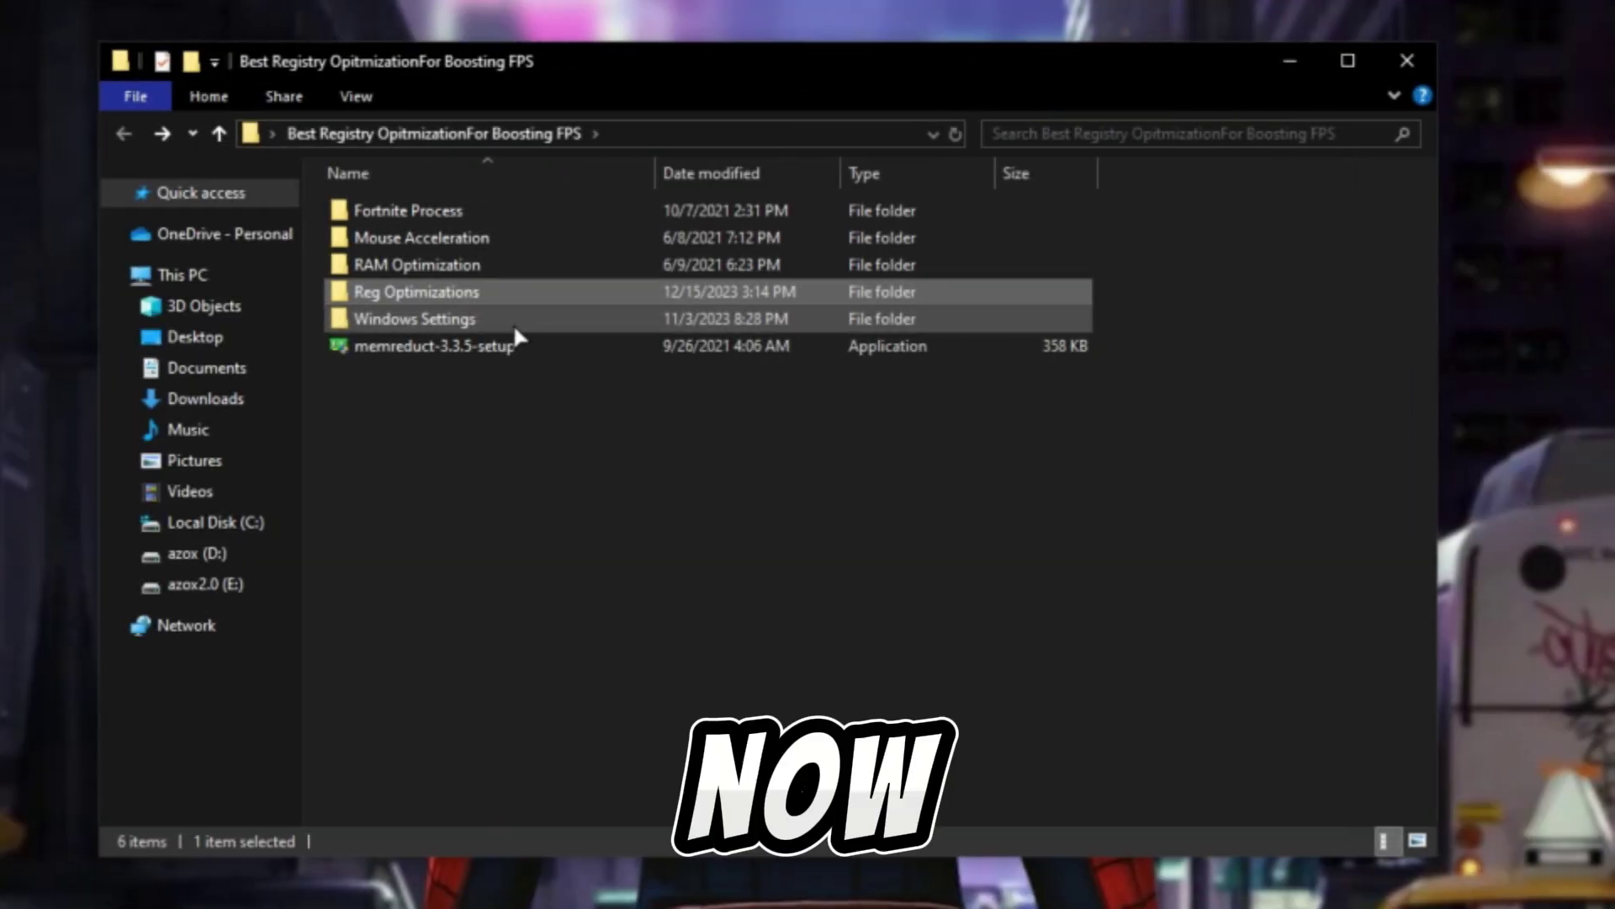
Step: Turn off letting apps run in the background via the pack's Windows Settings shortcut
double_click(539, 318)
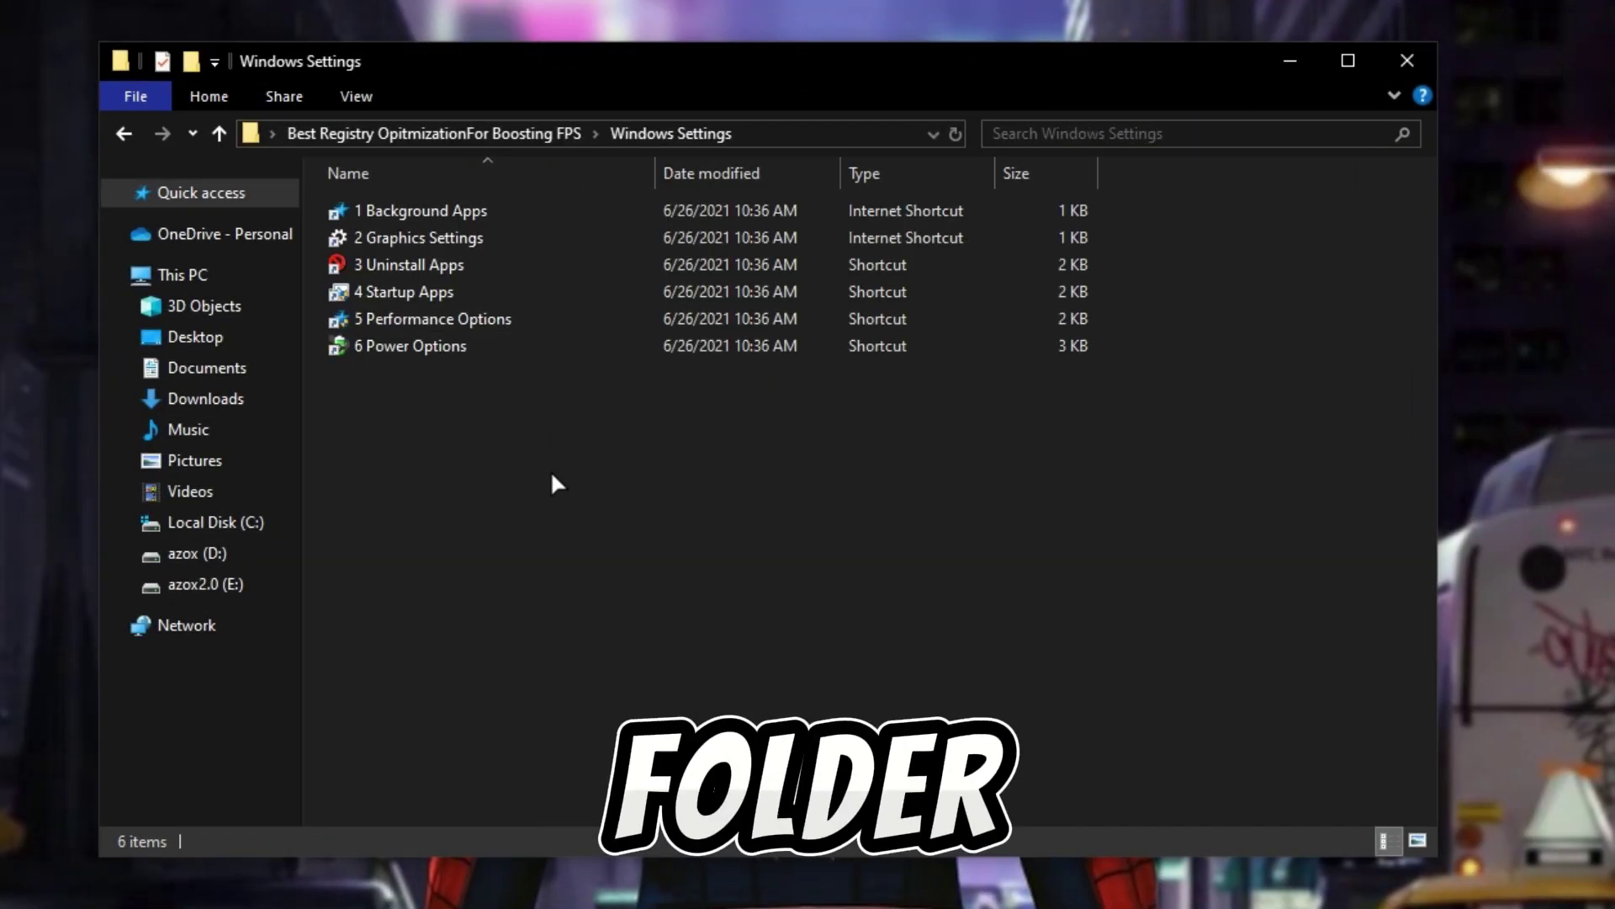
double_click(541, 211)
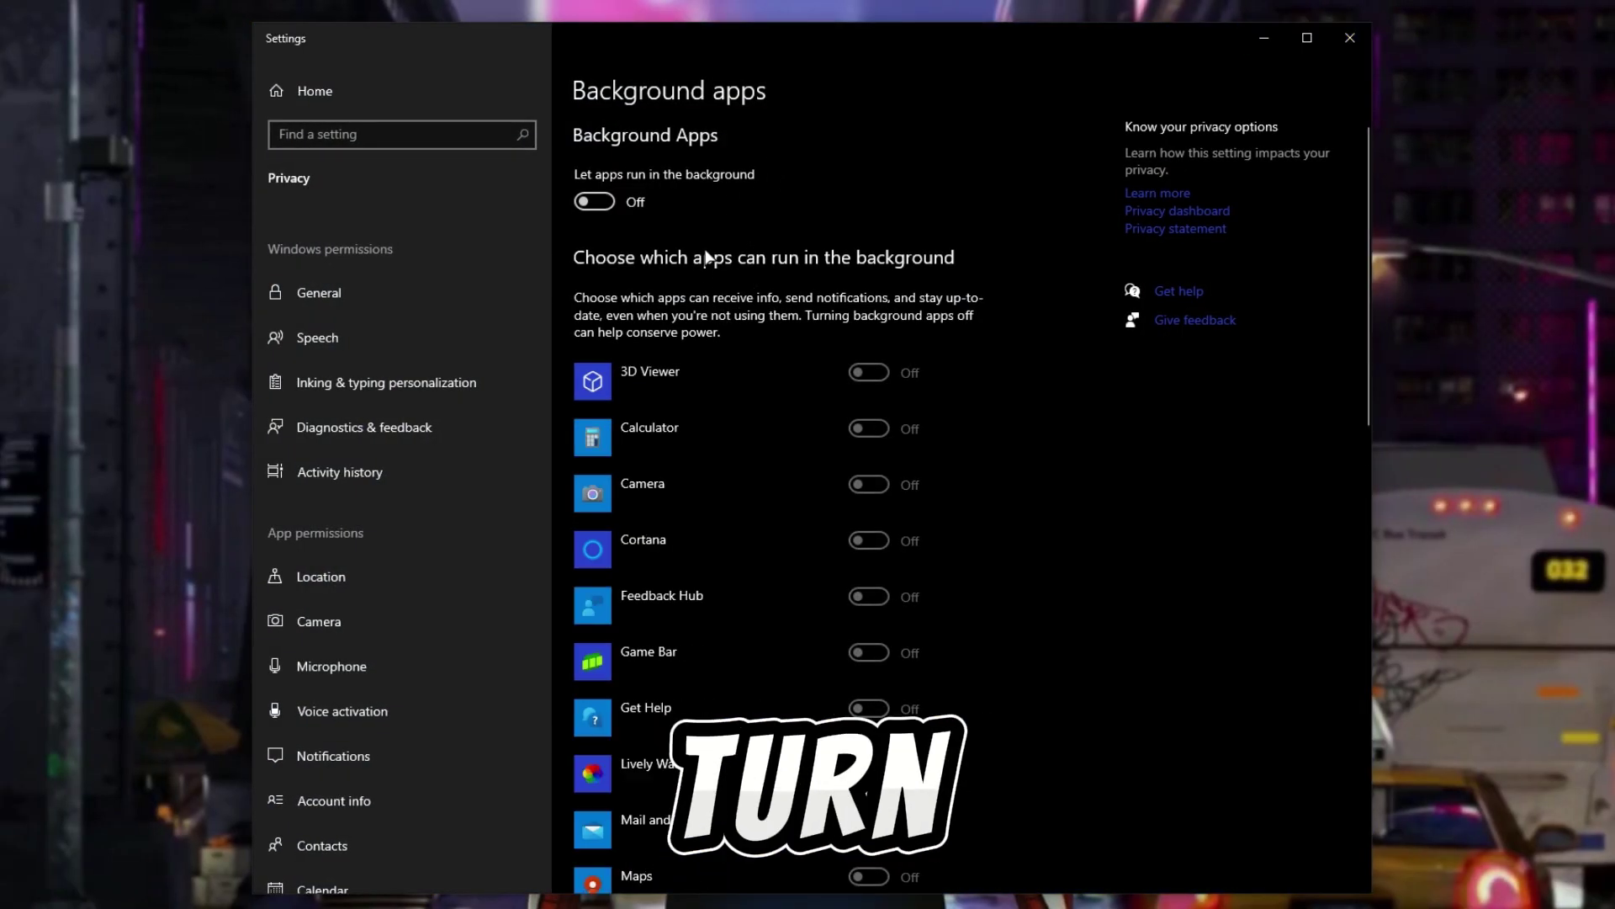
click(597, 201)
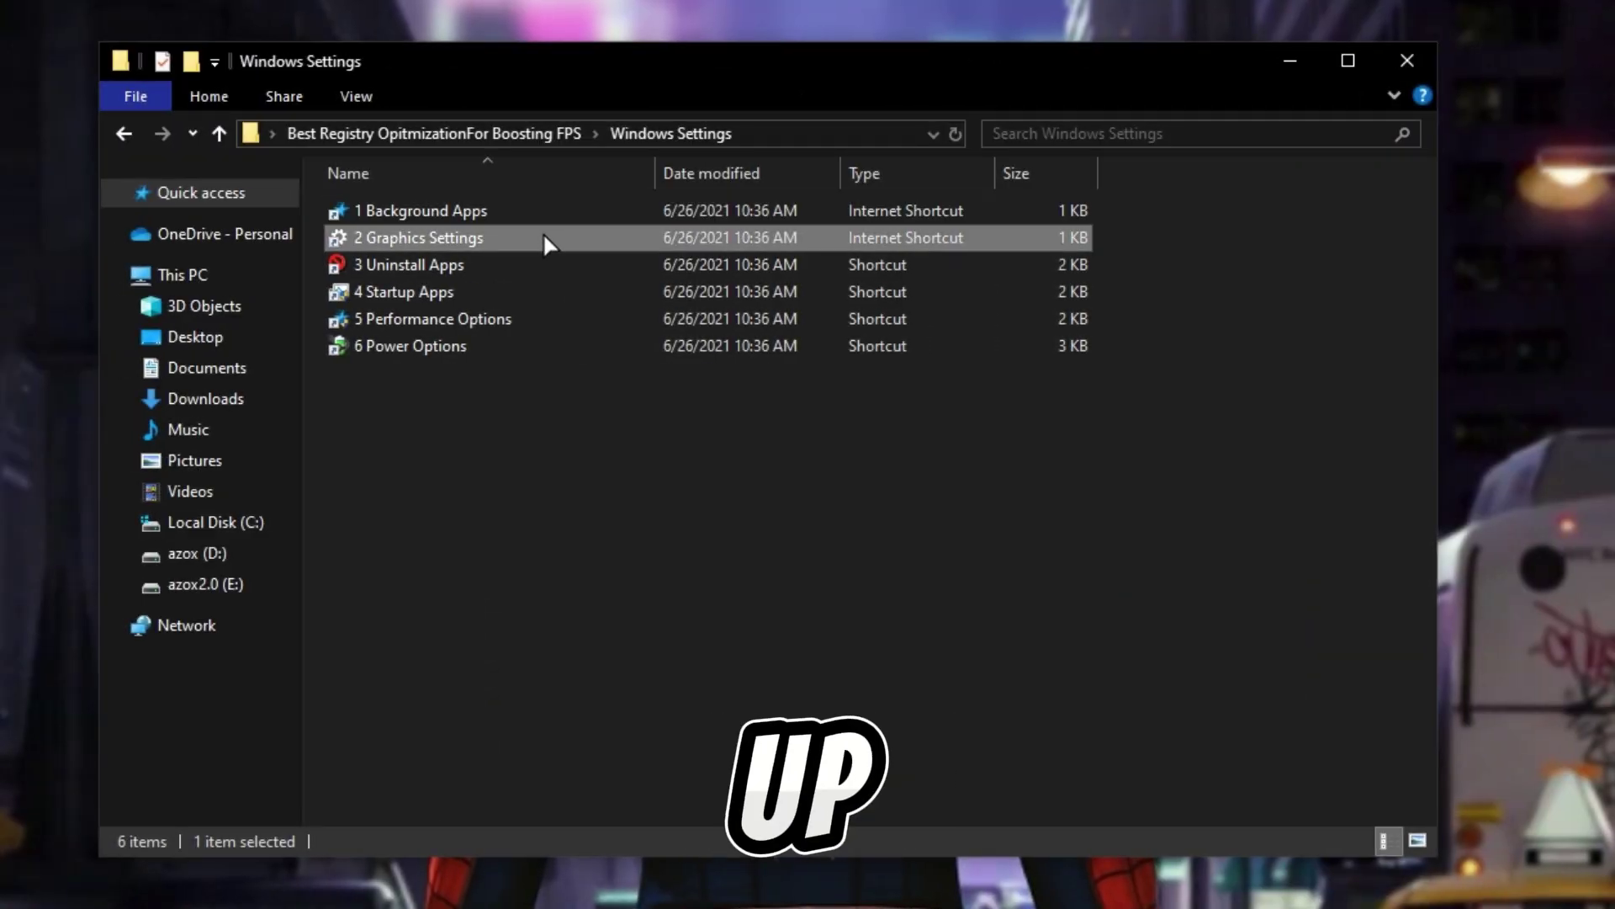
Step: Set FortniteLauncher's graphics preference to High performance and save
double_click(542, 238)
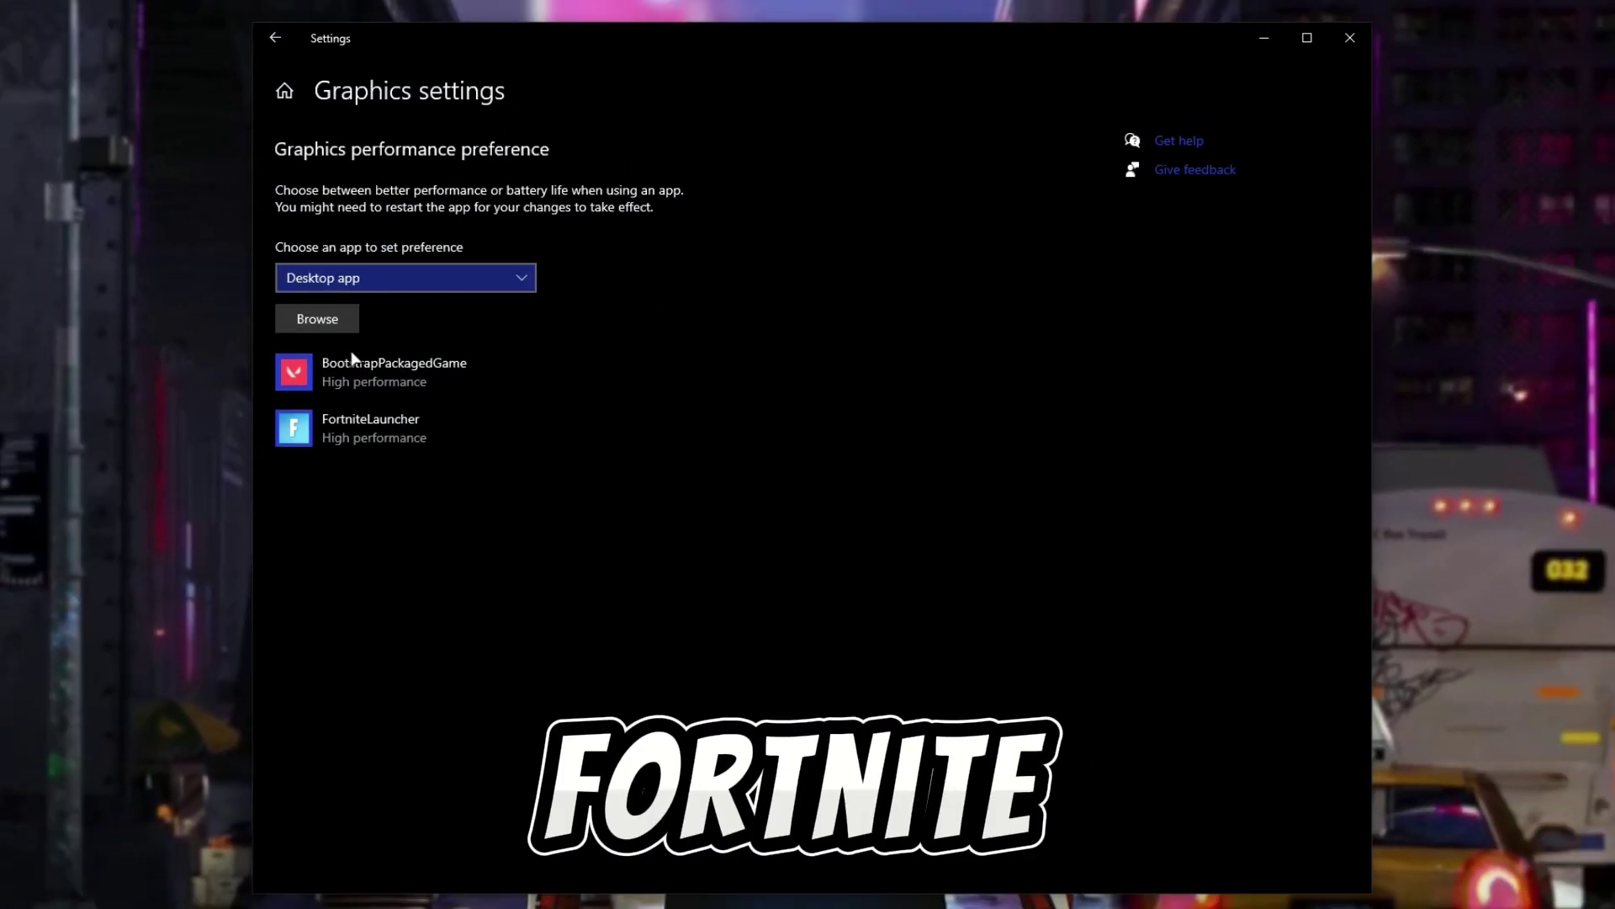
click(416, 423)
click(571, 528)
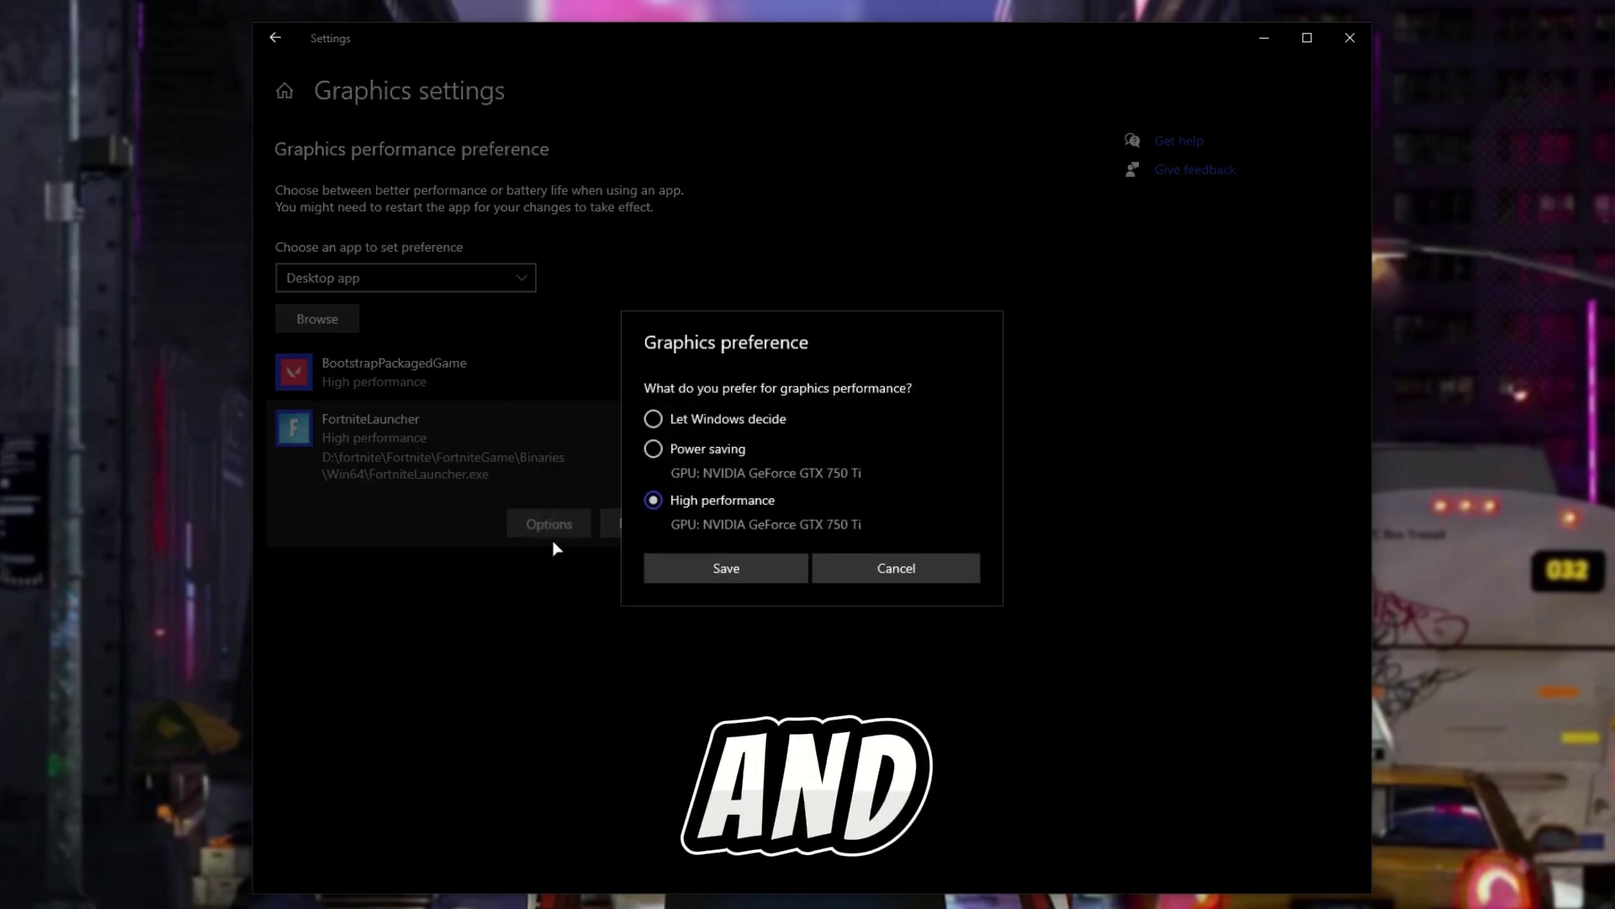
click(726, 568)
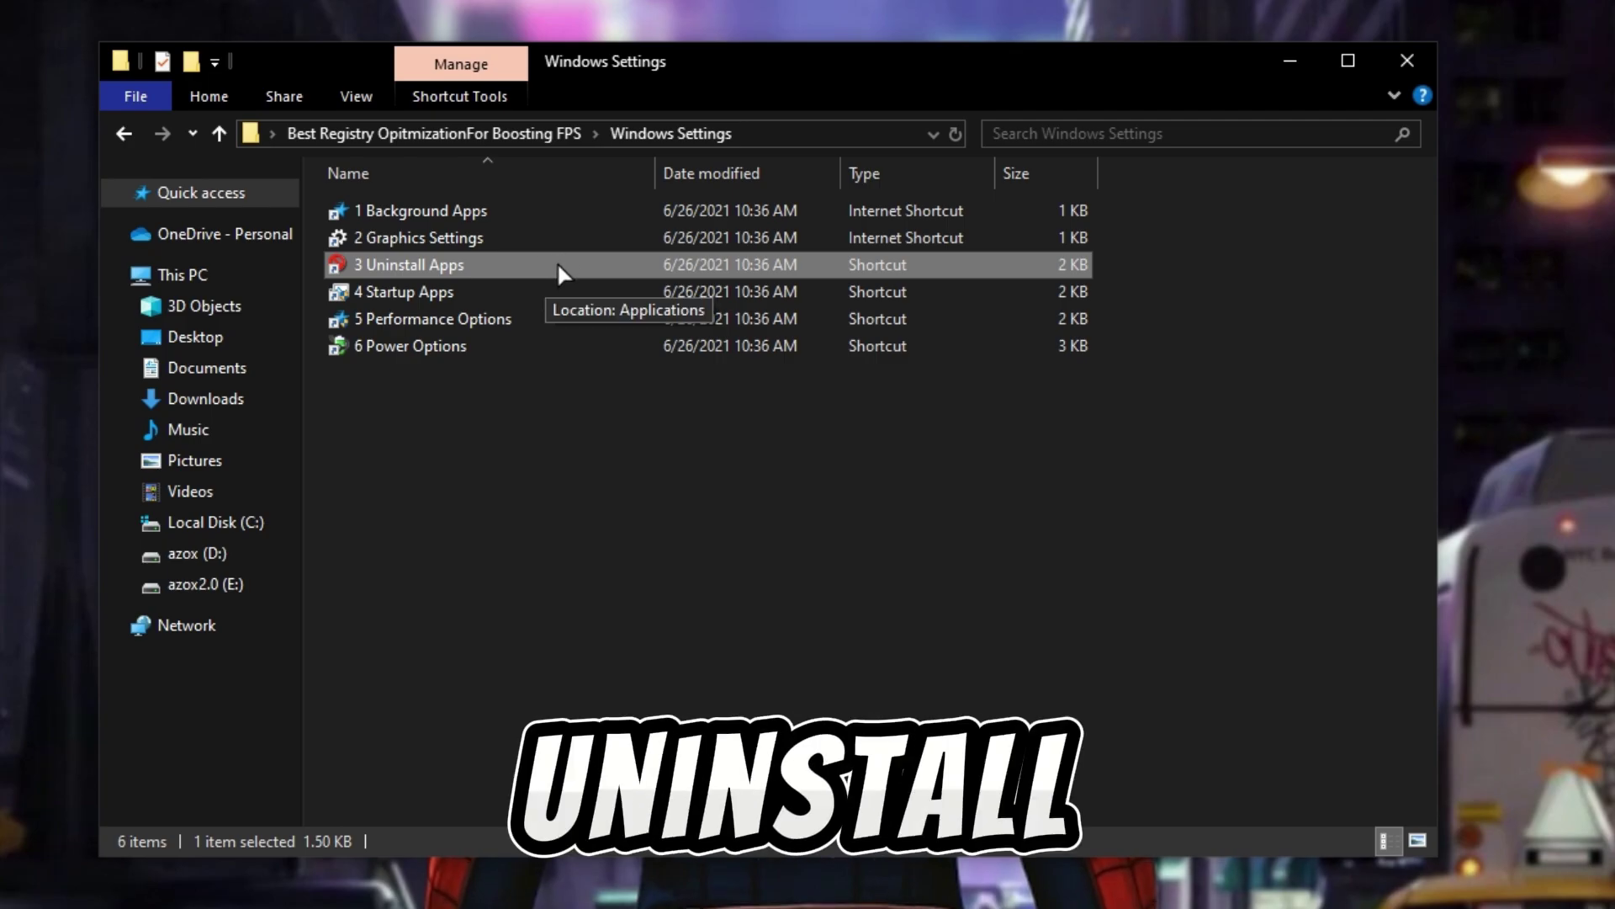
Step: Disable the Starter Module entry in Task Manager's startup apps
double_click(562, 266)
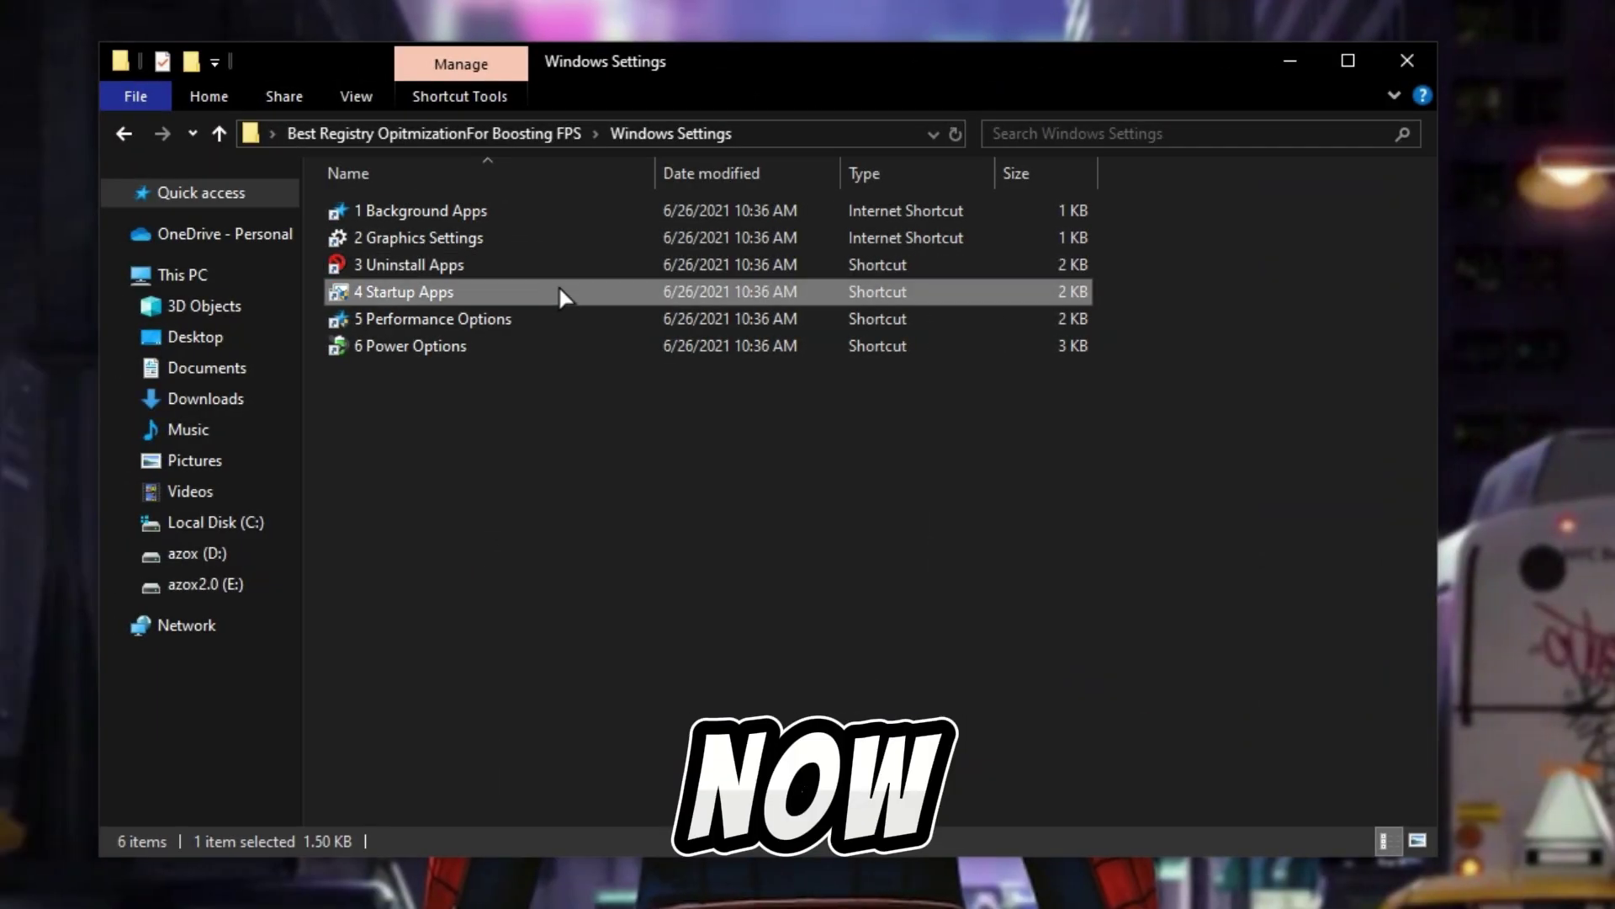
double_click(566, 292)
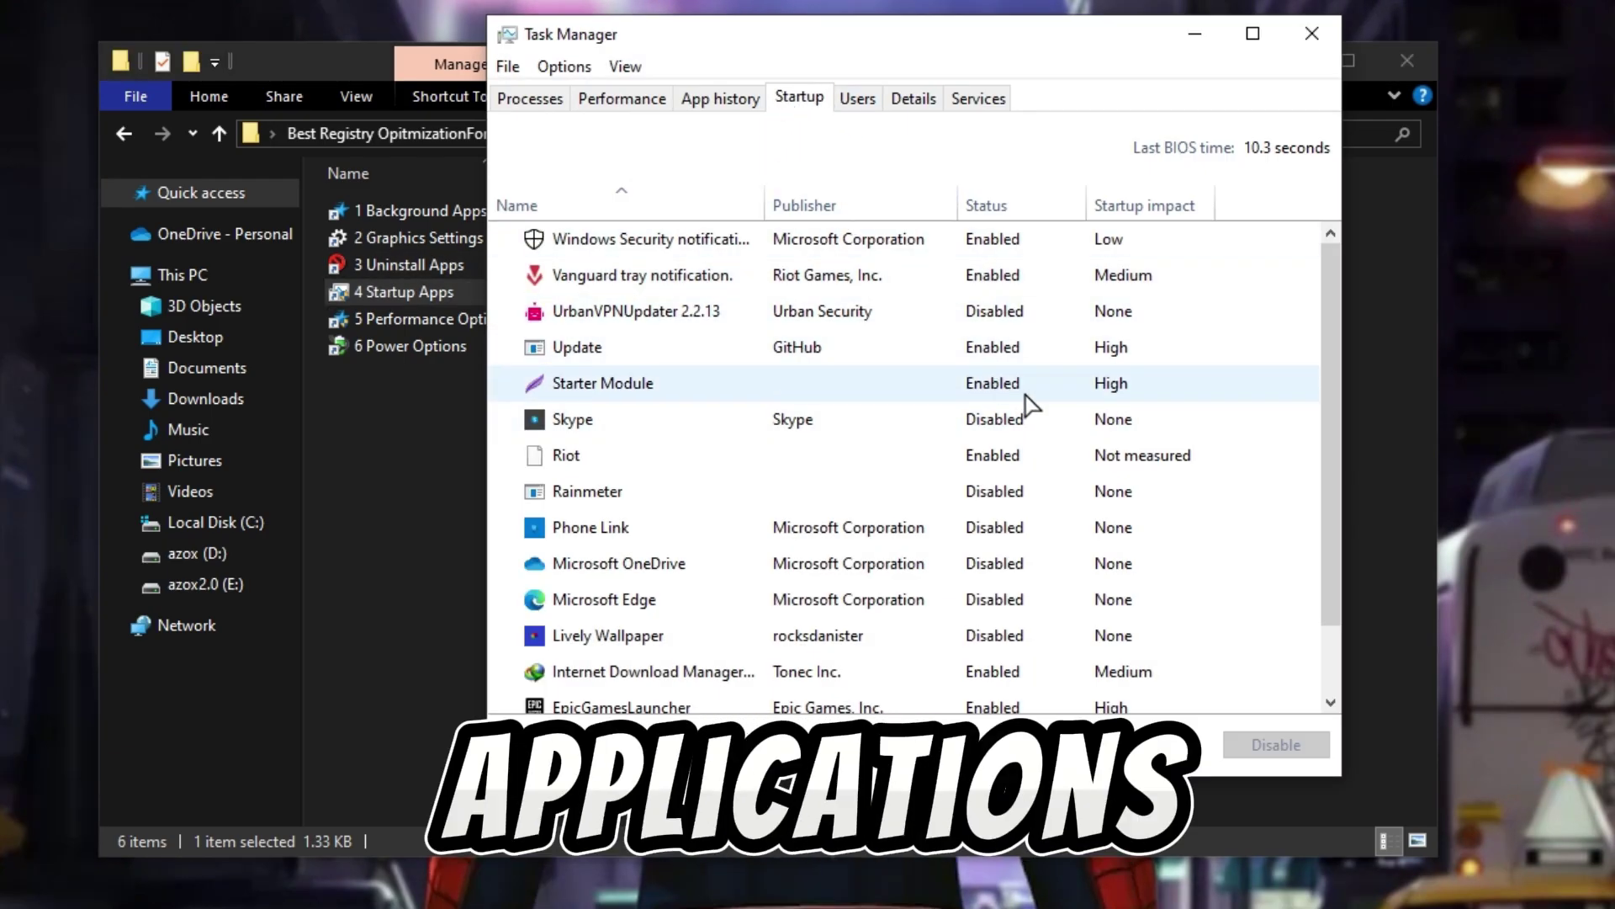
click(1072, 392)
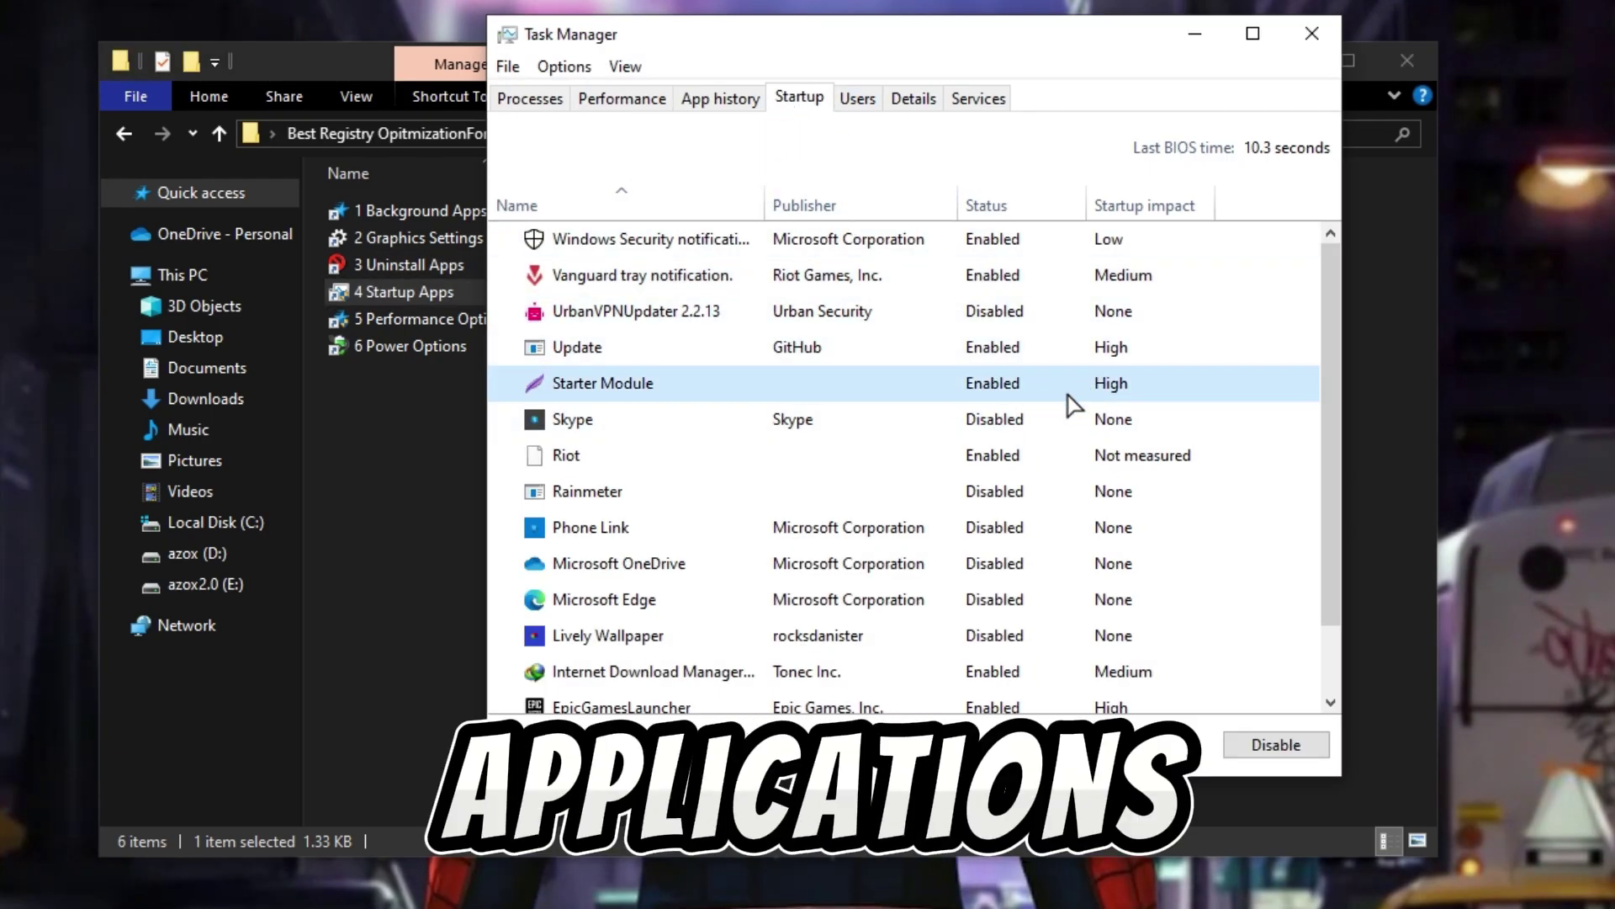
click(1275, 745)
Step: Set Performance Options visual effects to Adjust for best performance
click(524, 330)
double_click(560, 323)
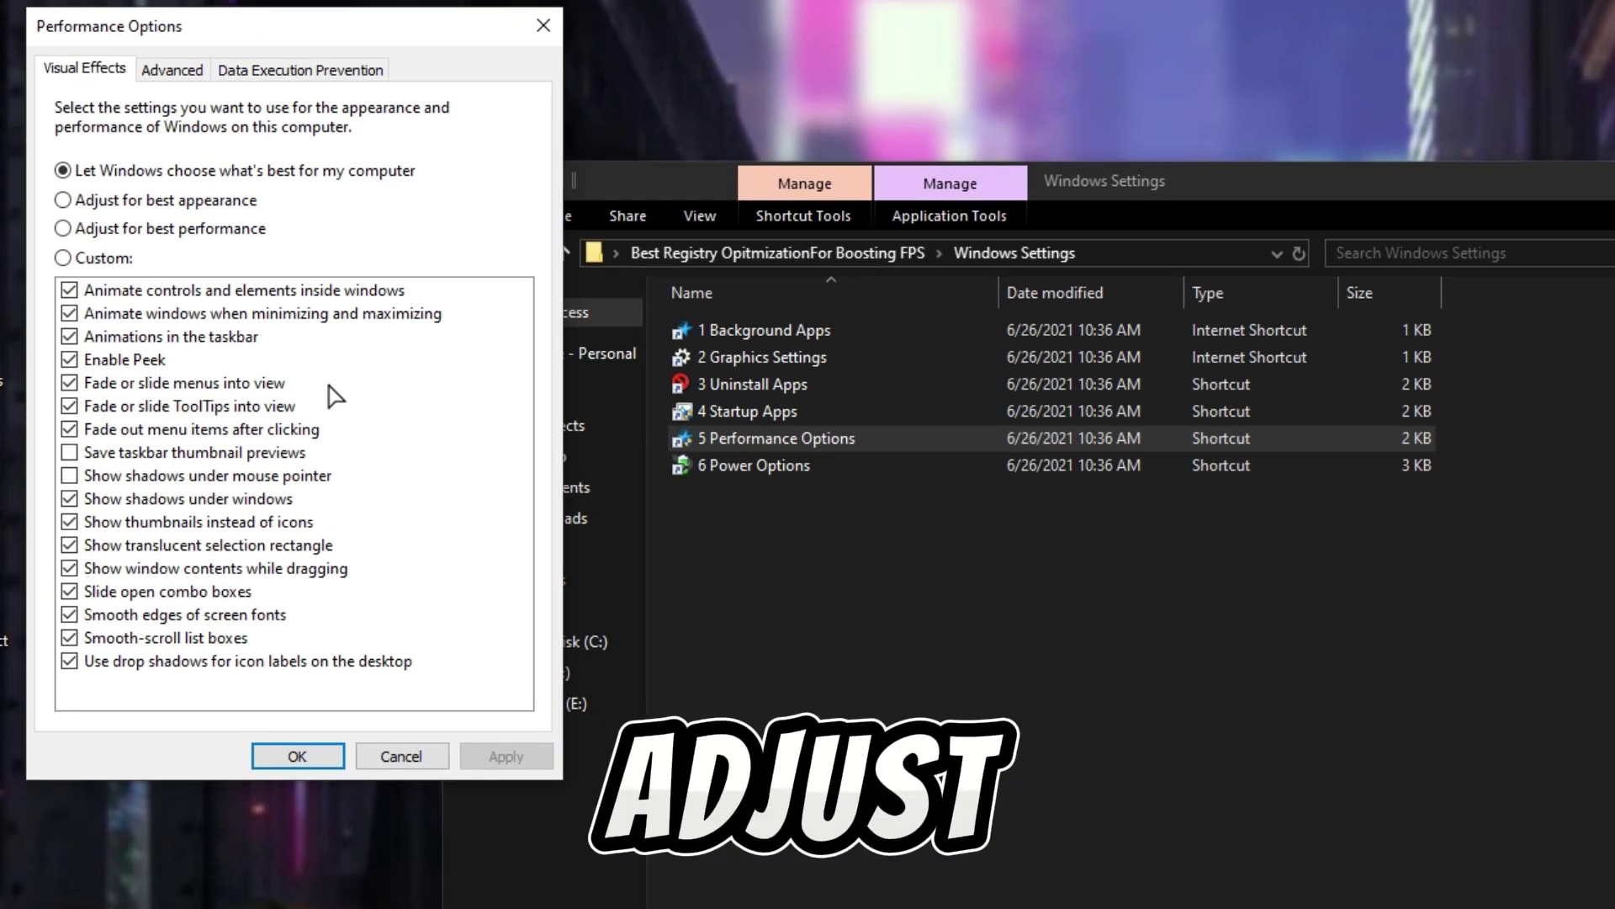
click(63, 228)
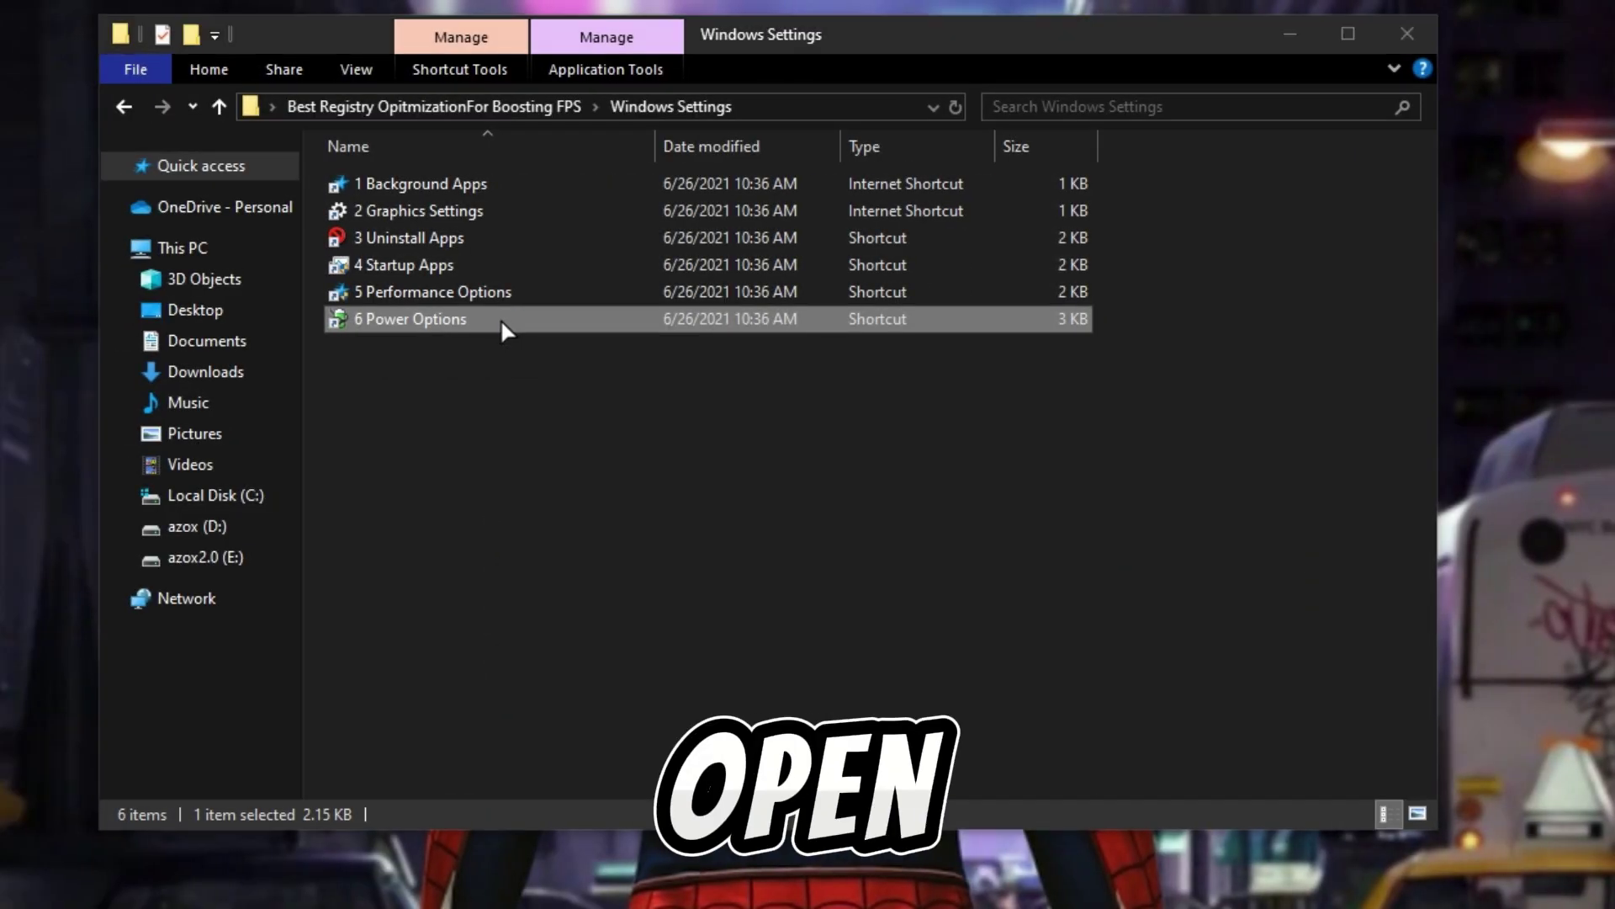
Step: Select the High performance plan, set display-off and sleep to Never, save, and close
double_click(501, 320)
click(413, 453)
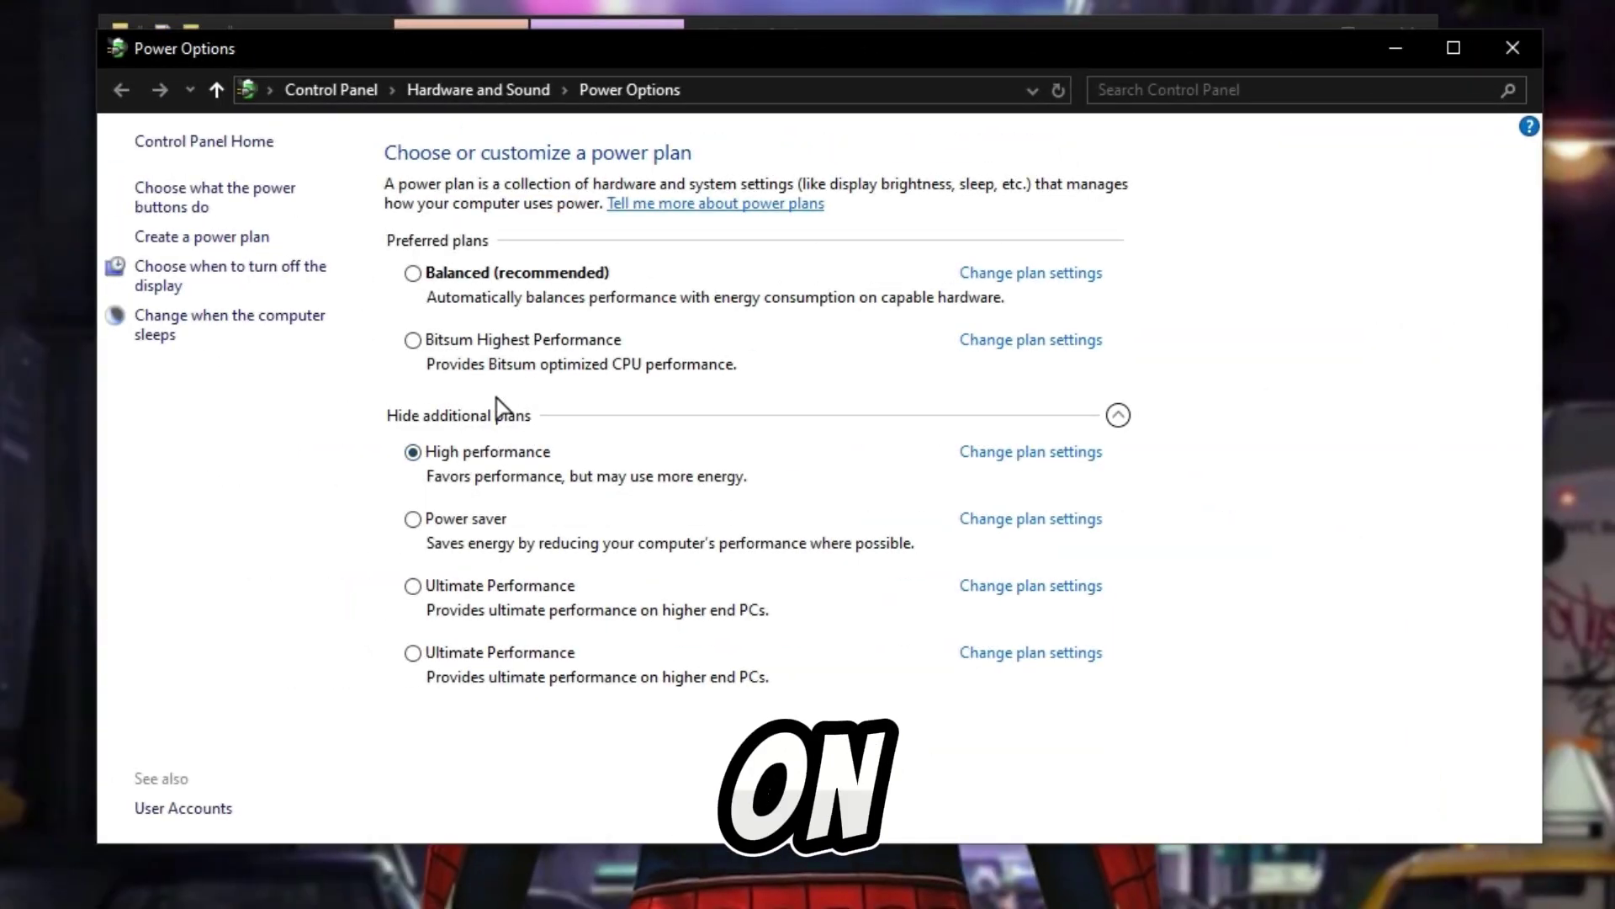
click(1022, 452)
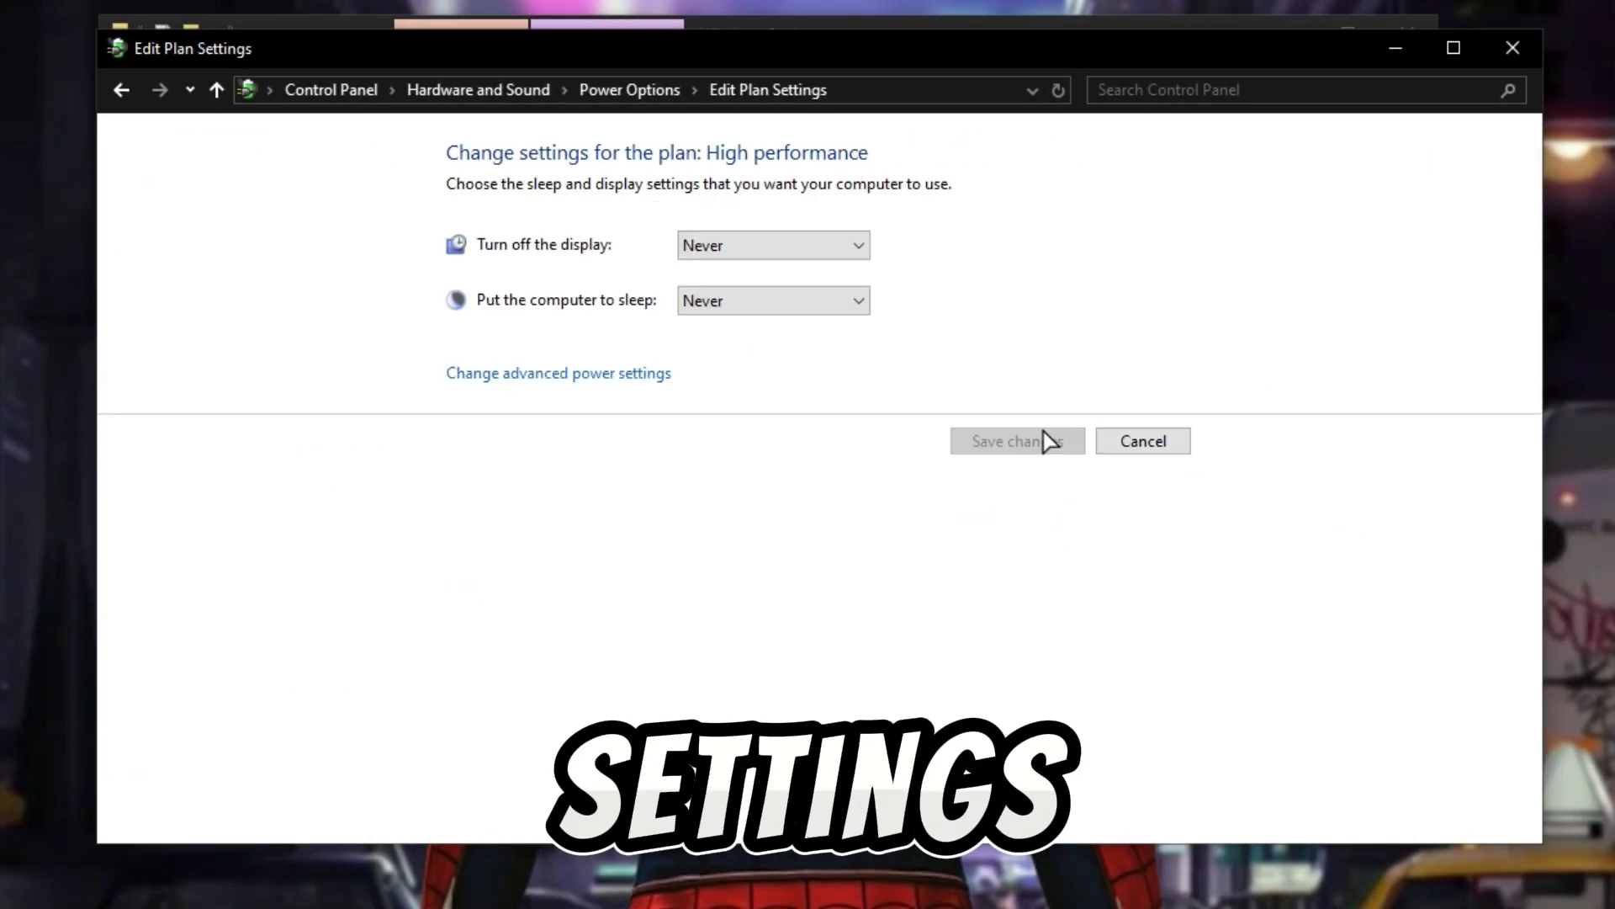
click(845, 245)
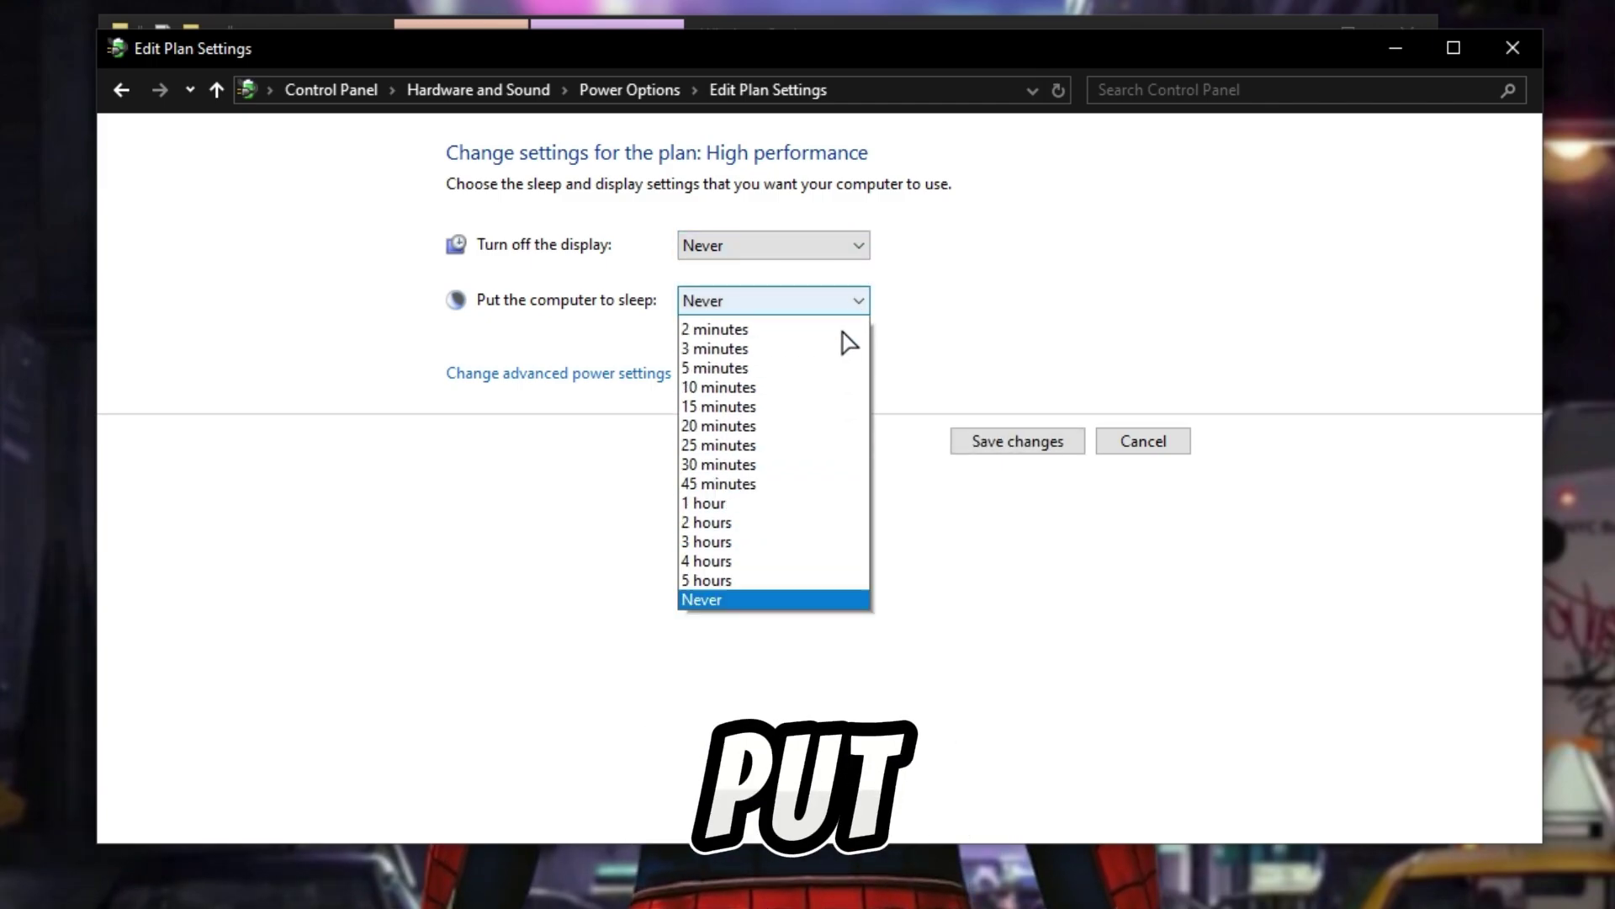
click(1018, 445)
click(1513, 48)
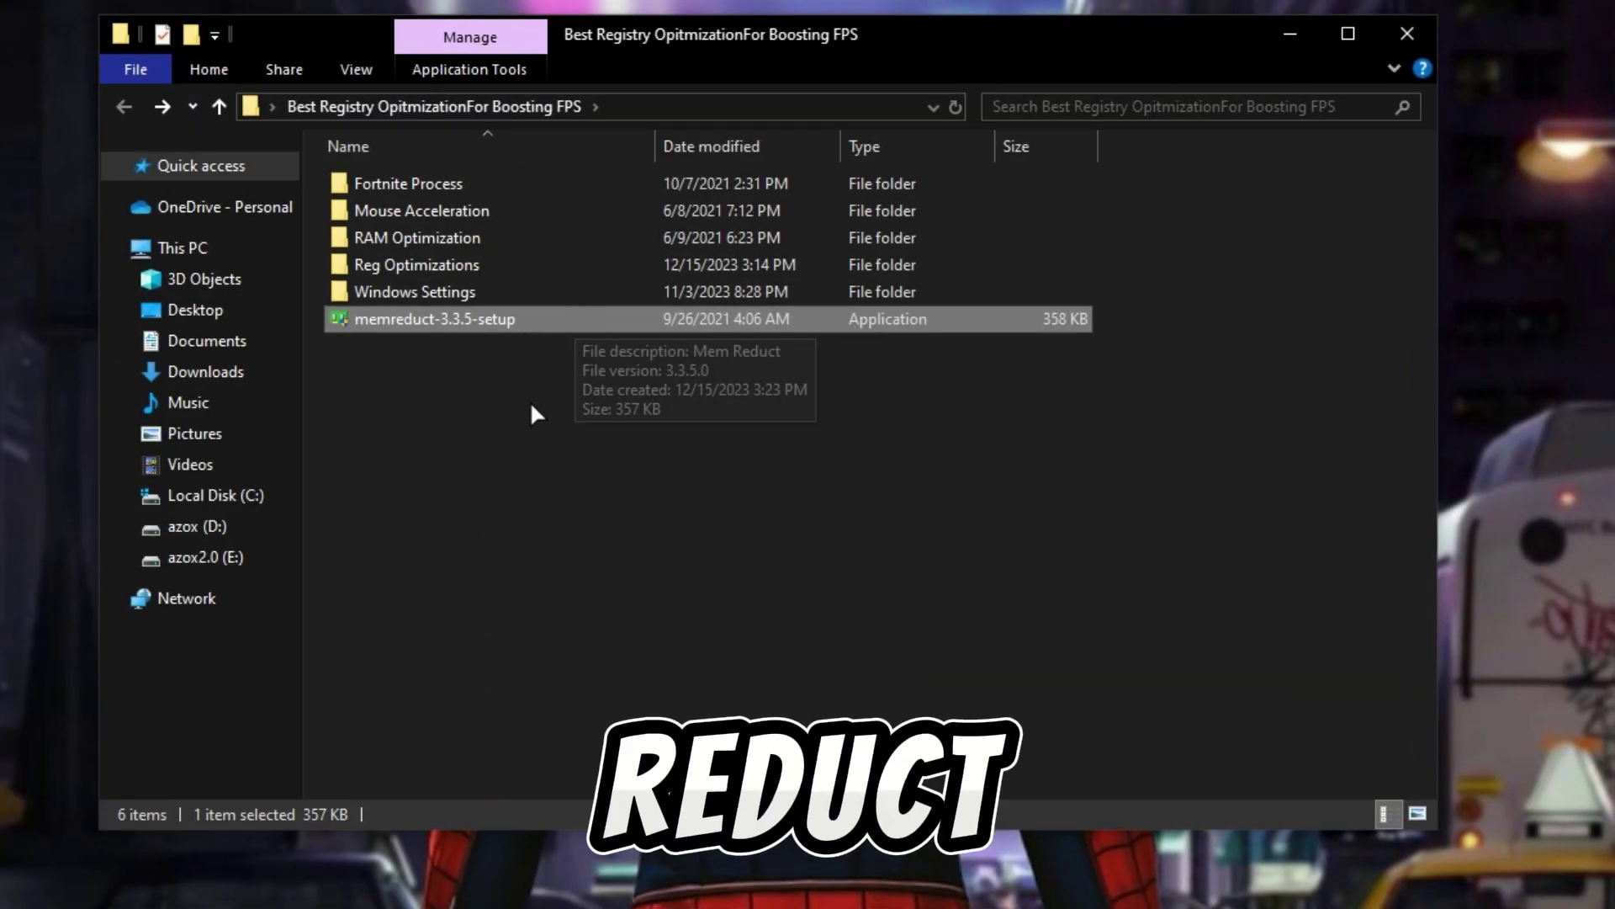
Step: Launch Mem Reduct and confirm Clean memory, dropping physical usage from 24% to 17%
click(530, 401)
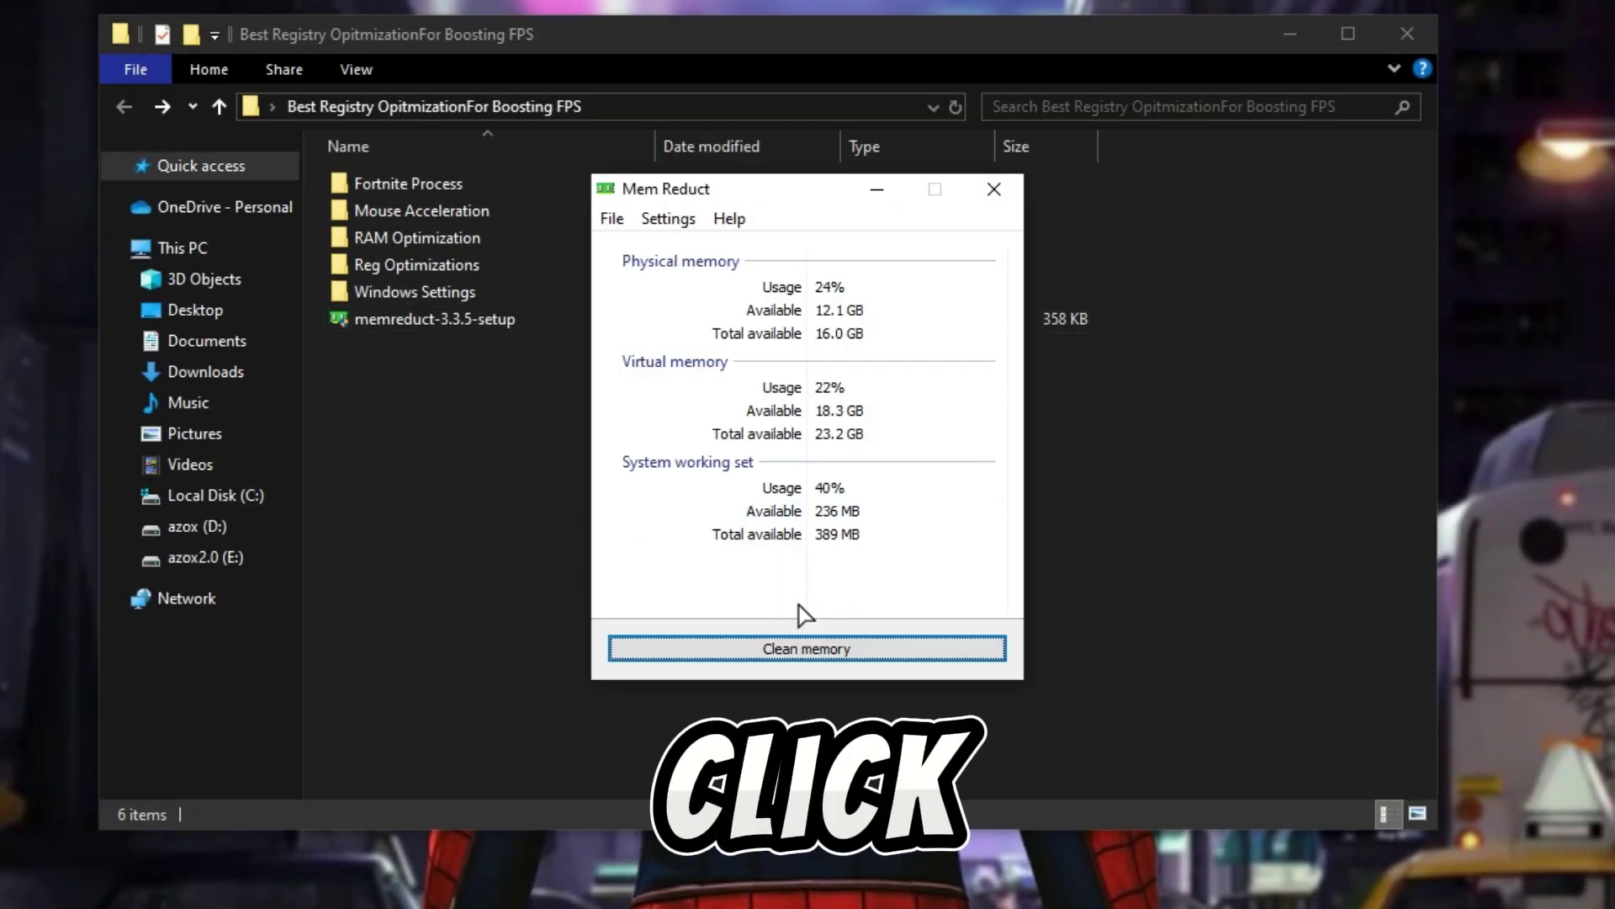
click(805, 652)
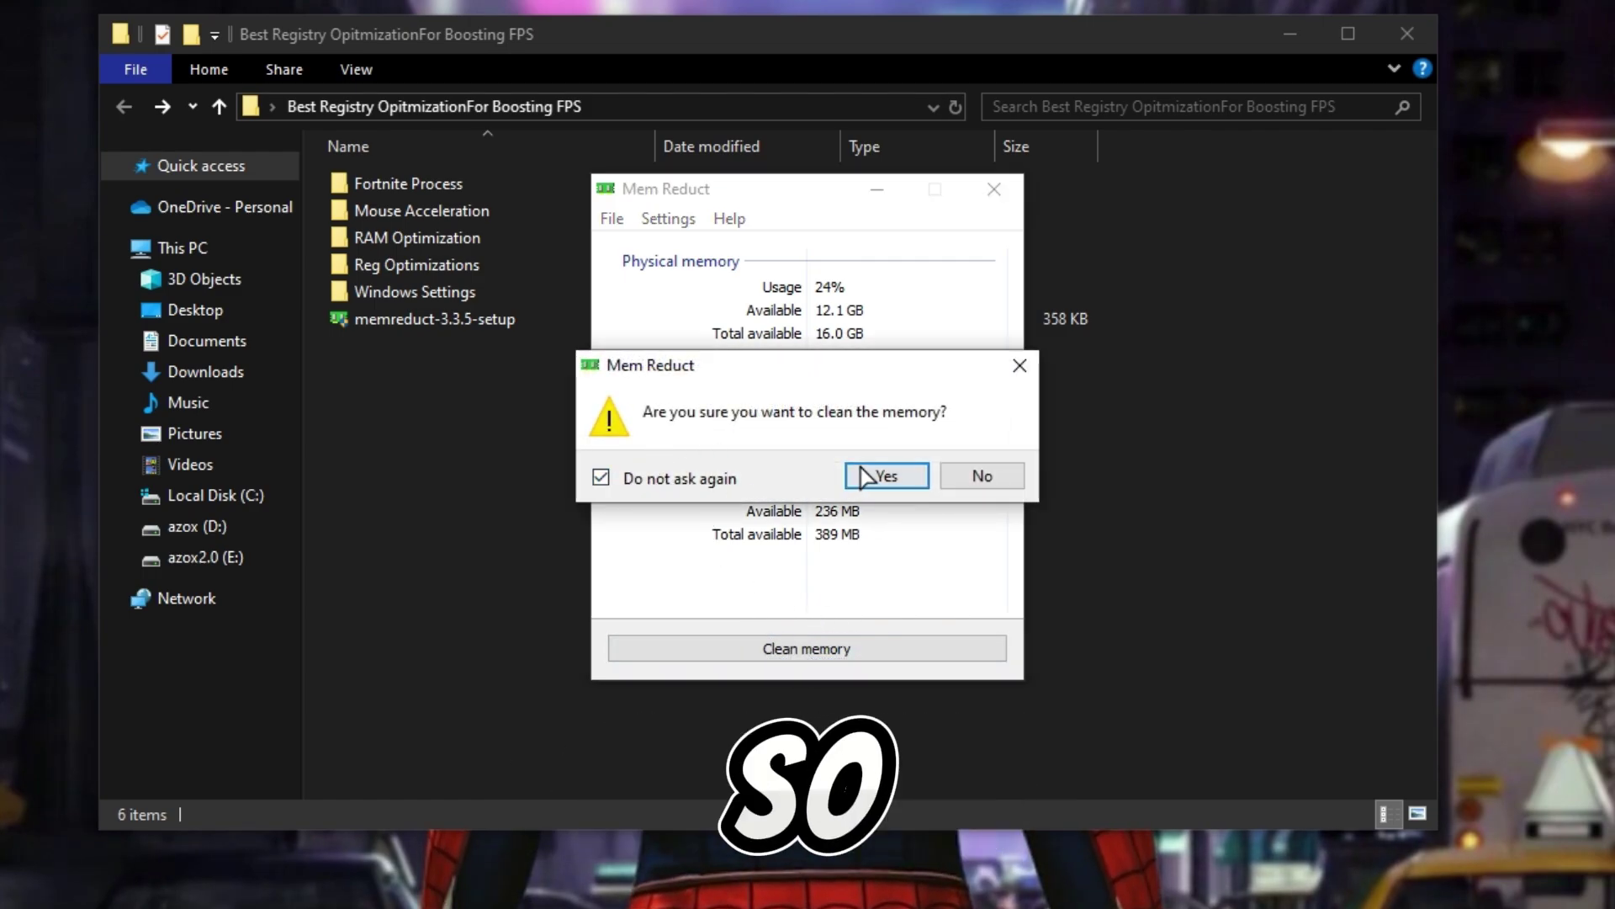
click(883, 477)
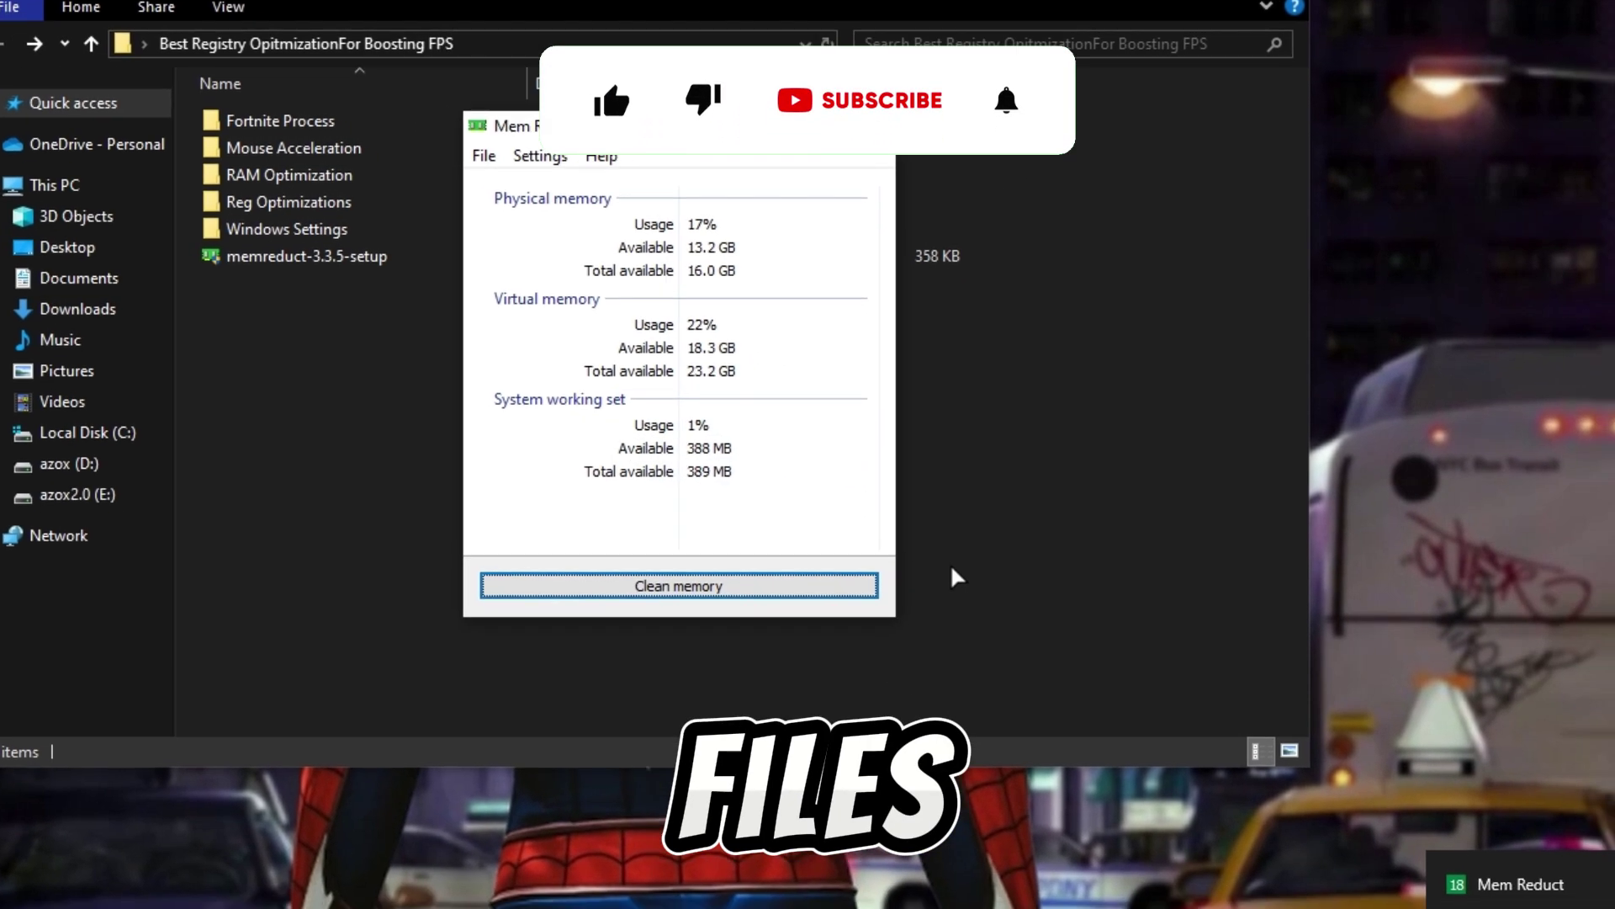